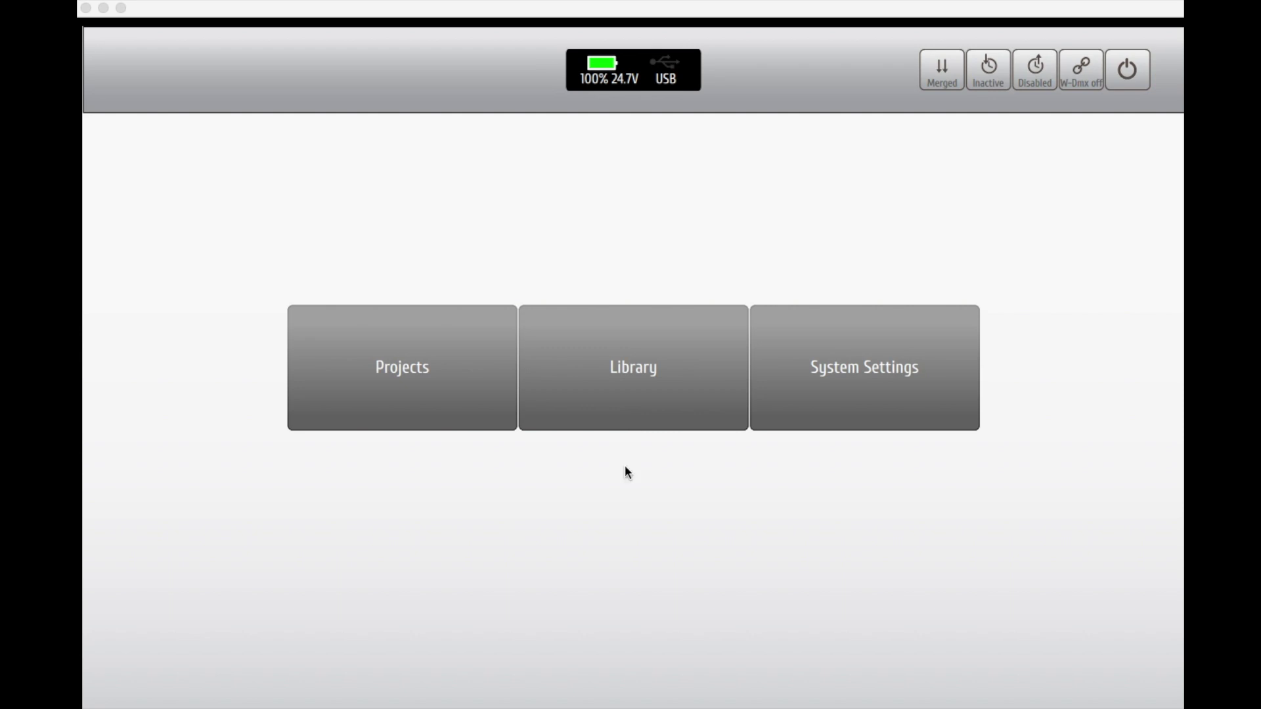
# Create a new show named "Song 4" in the Demo Project G2 project.
pyautogui.click(420, 394)
pyautogui.click(452, 258)
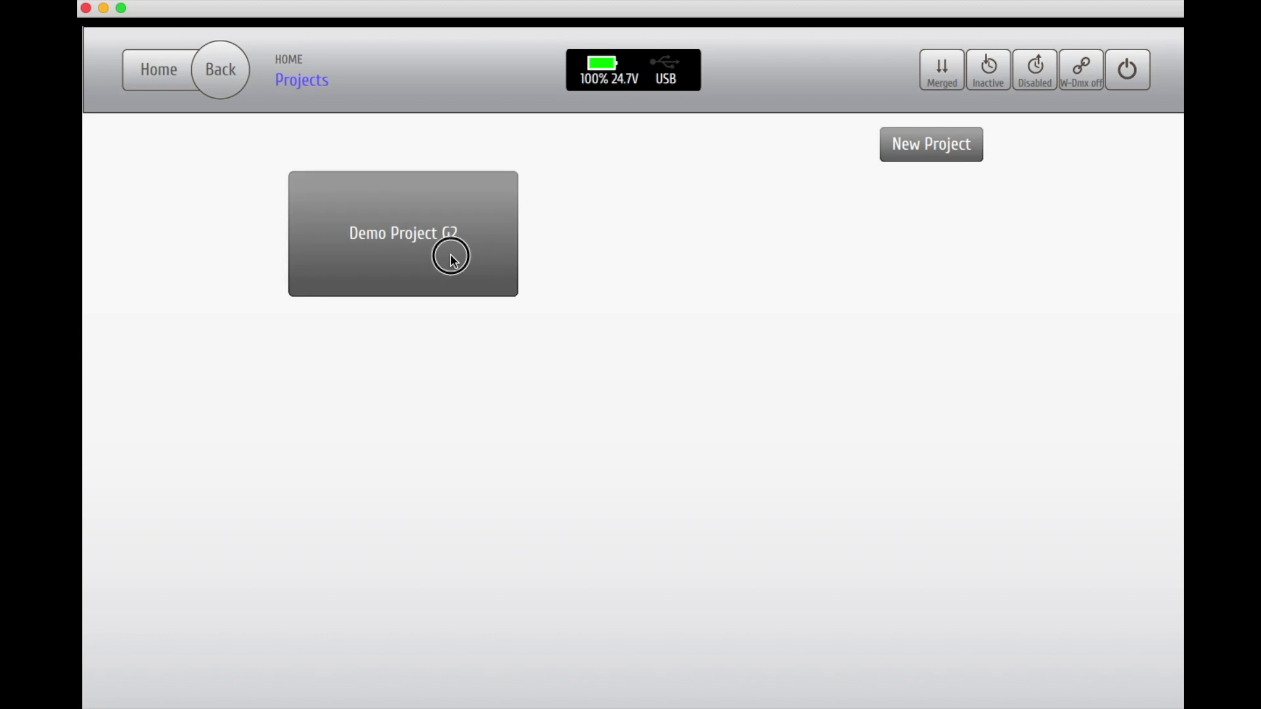
pyautogui.click(714, 144)
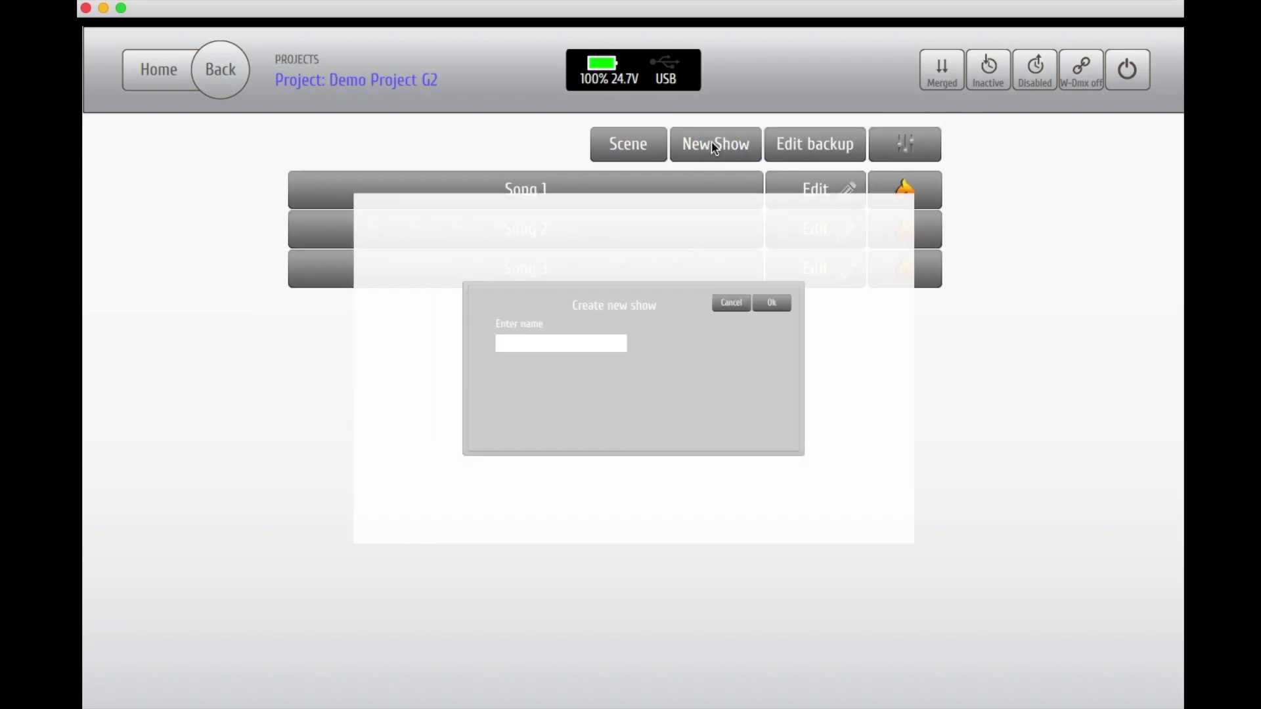
pyautogui.click(565, 328)
pyautogui.write('Song 4')
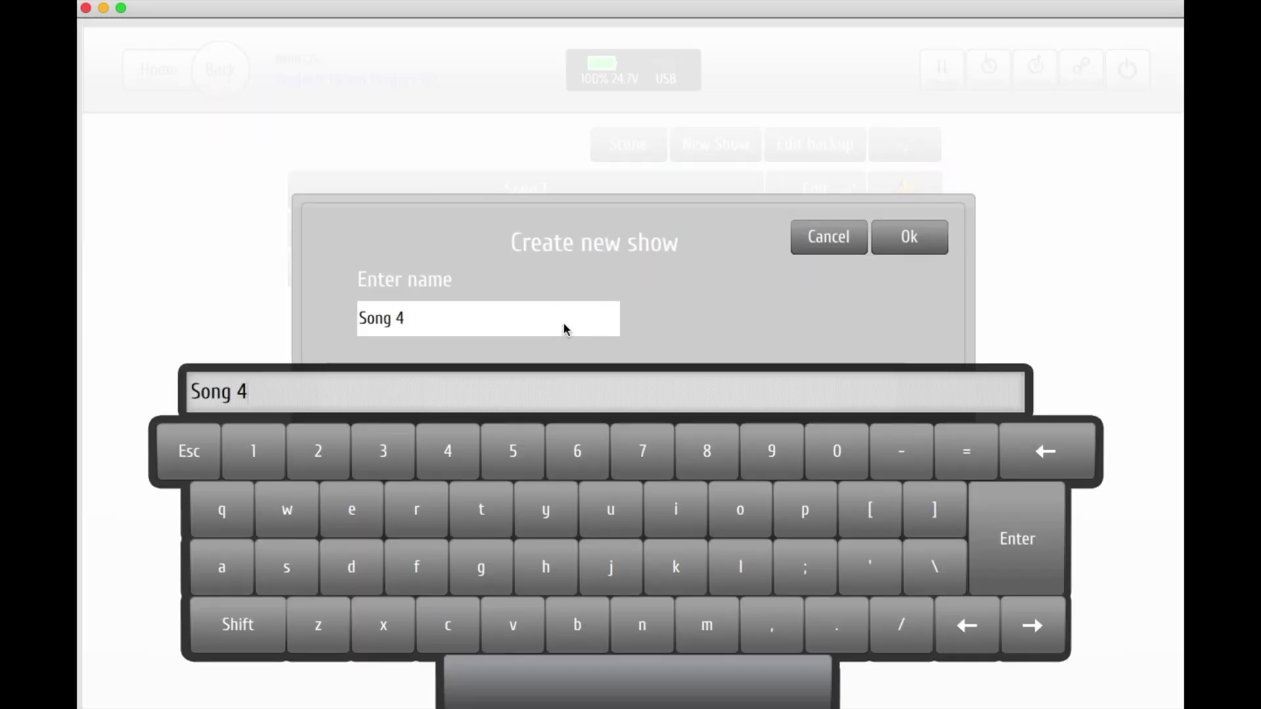
pyautogui.click(1017, 540)
pyautogui.click(909, 236)
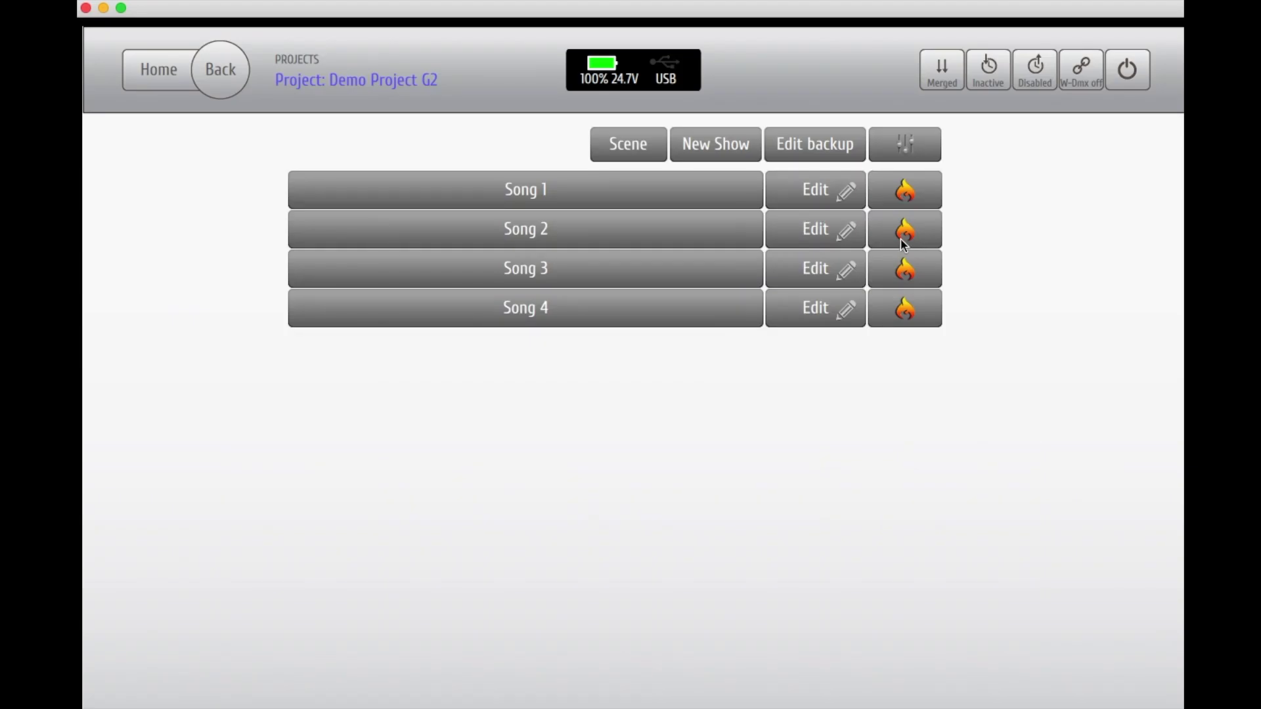
# Add a cue to Song 4 and record its lines manually with the fire button, using the external time source.
pyautogui.click(819, 318)
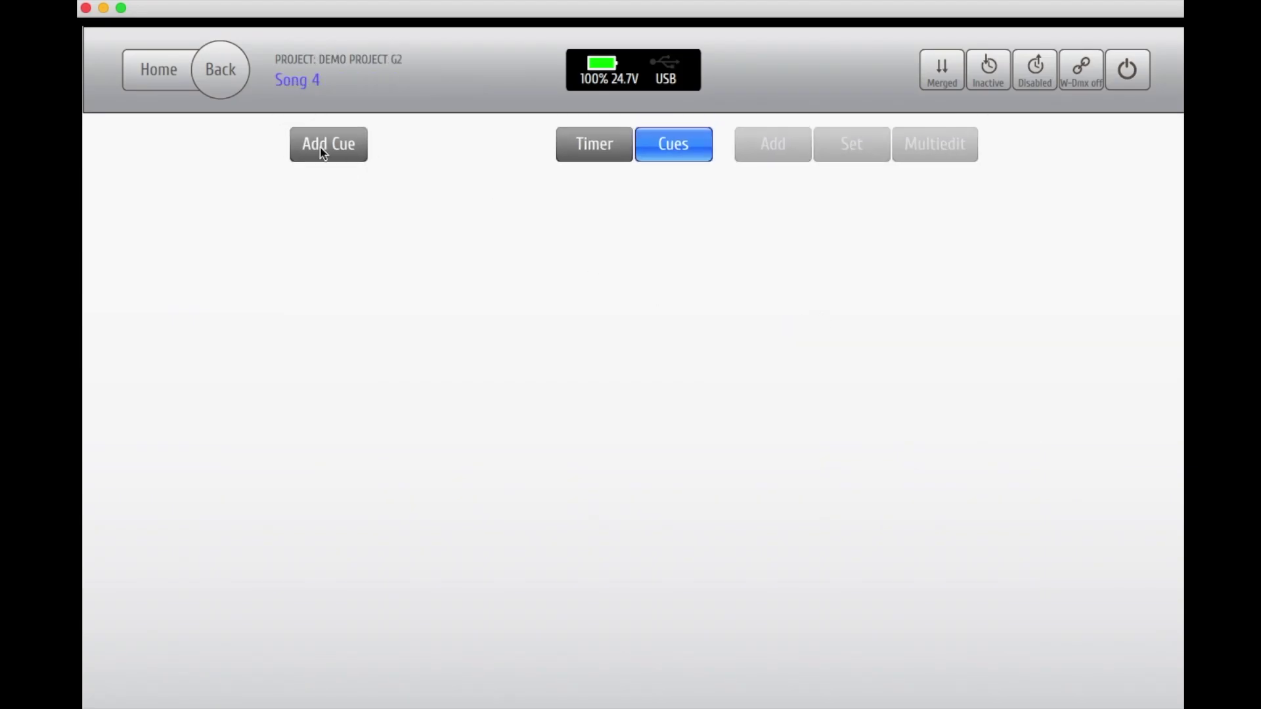
pyautogui.click(320, 146)
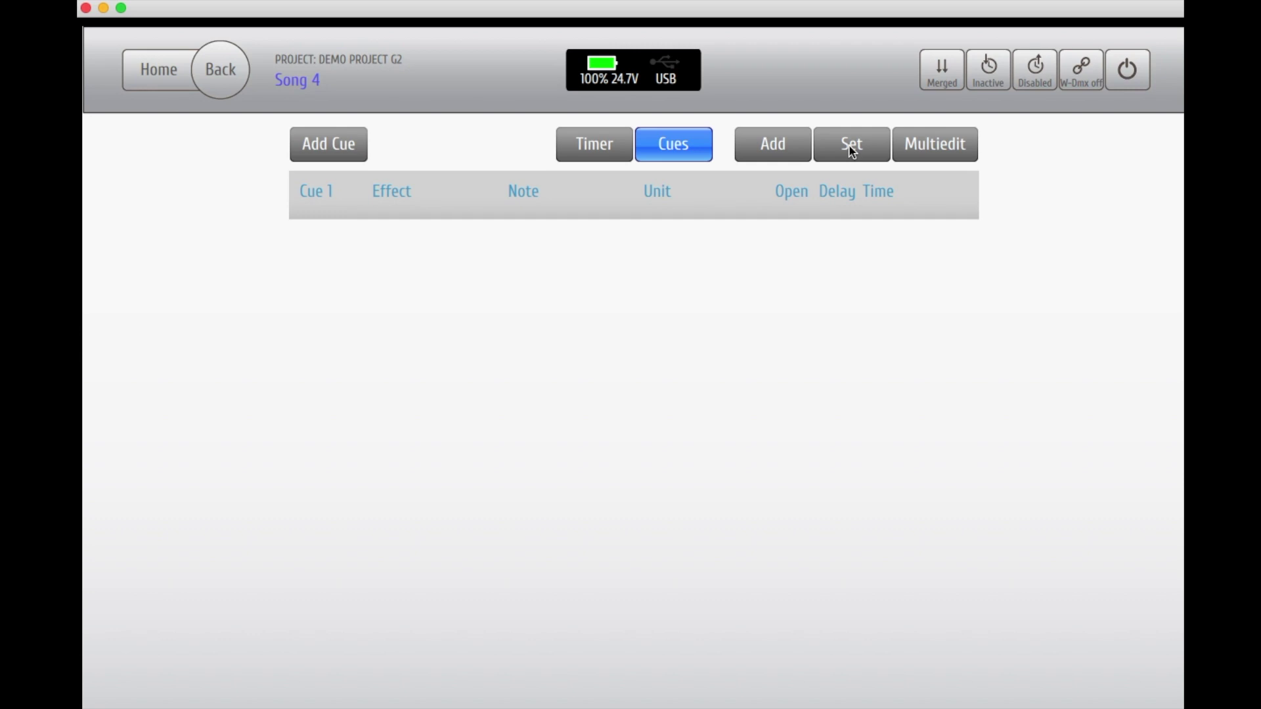
pyautogui.click(849, 144)
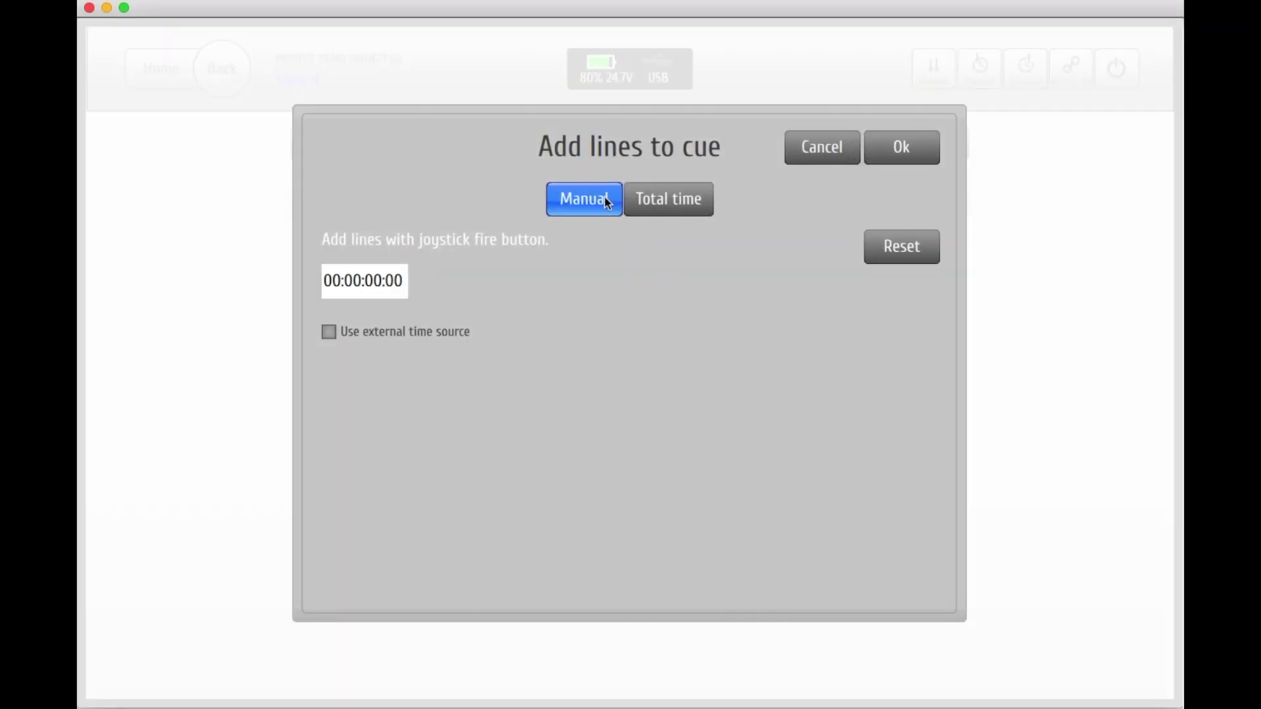
pyautogui.click(329, 332)
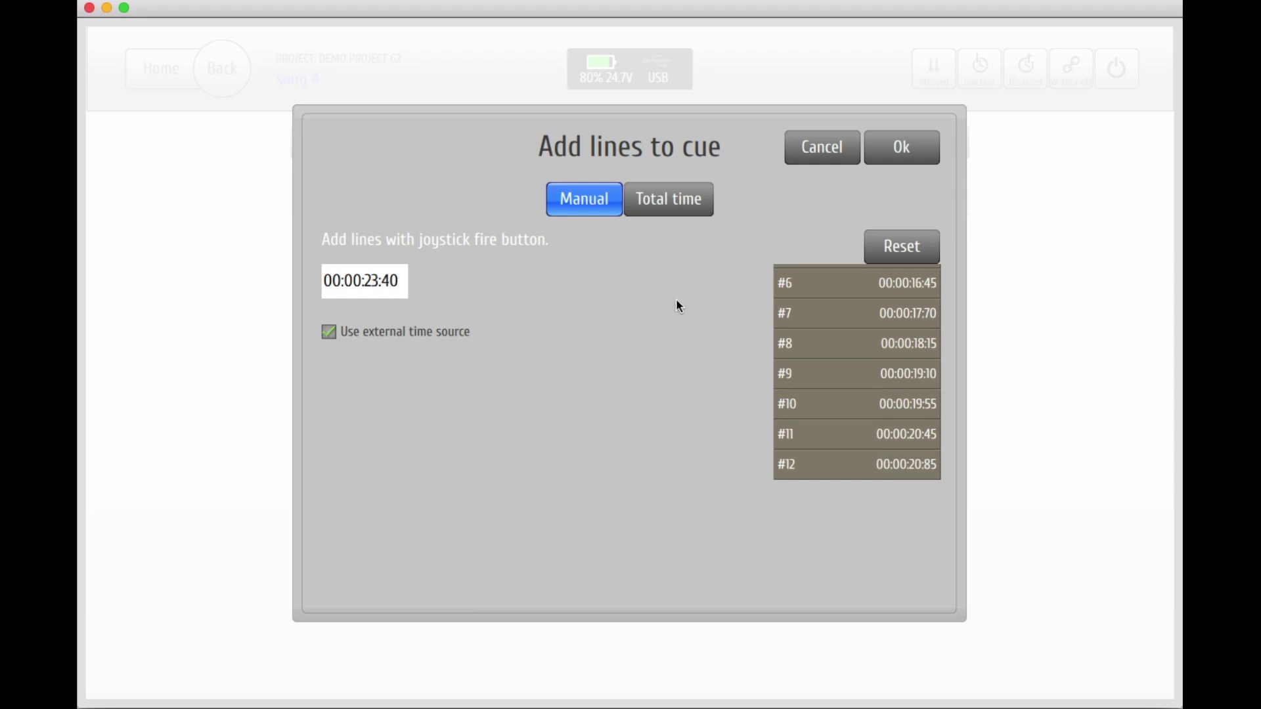
pyautogui.click(903, 147)
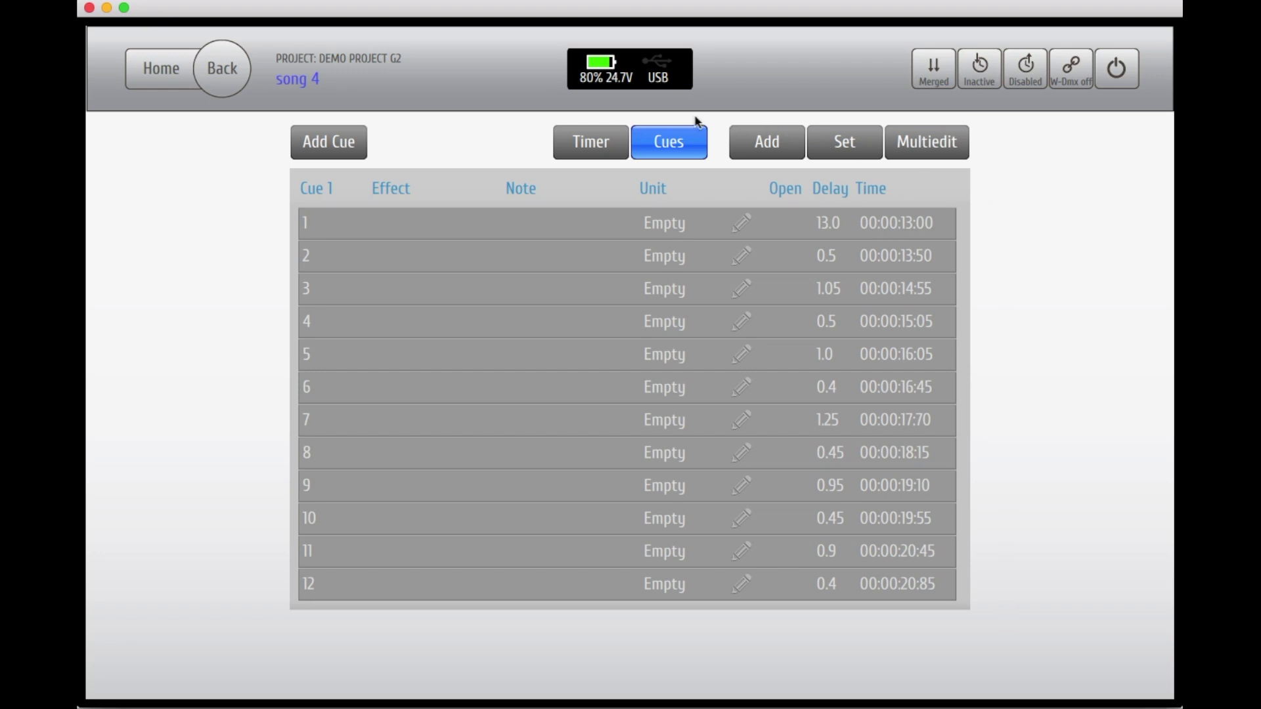
# Check song 4's timer source and time offset, and open the show for firing.
pyautogui.click(583, 146)
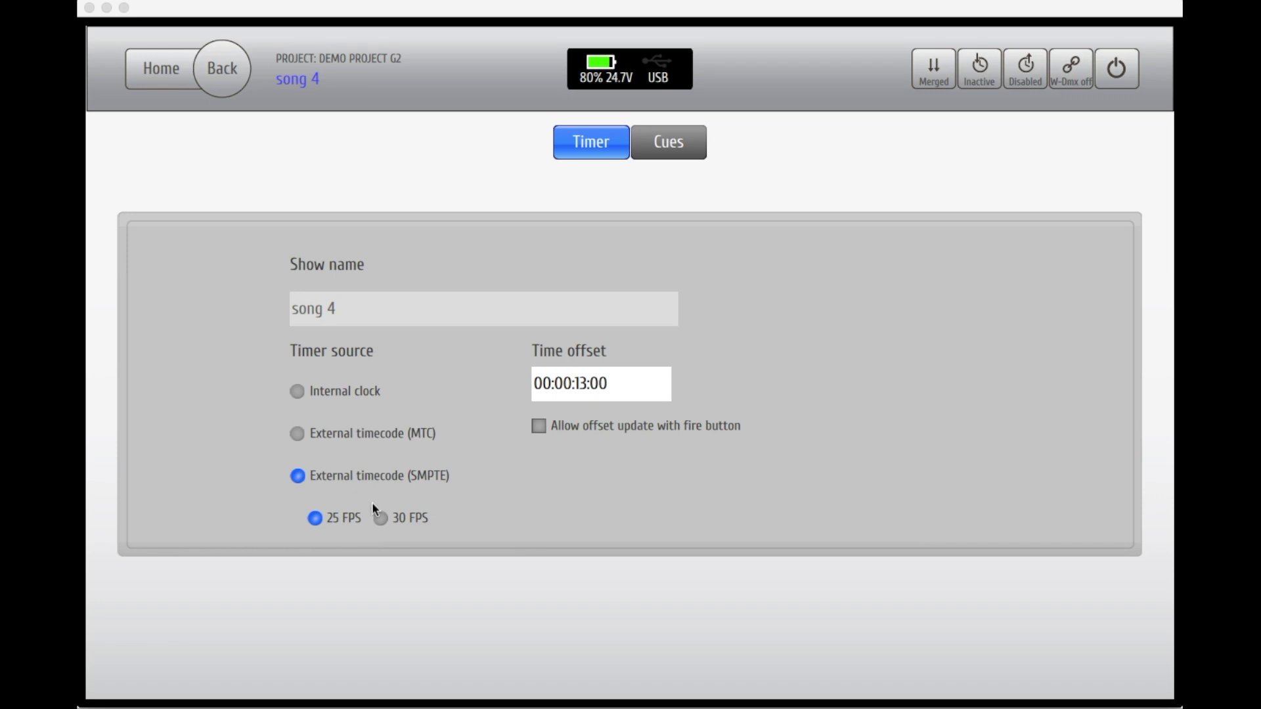
pyautogui.click(226, 78)
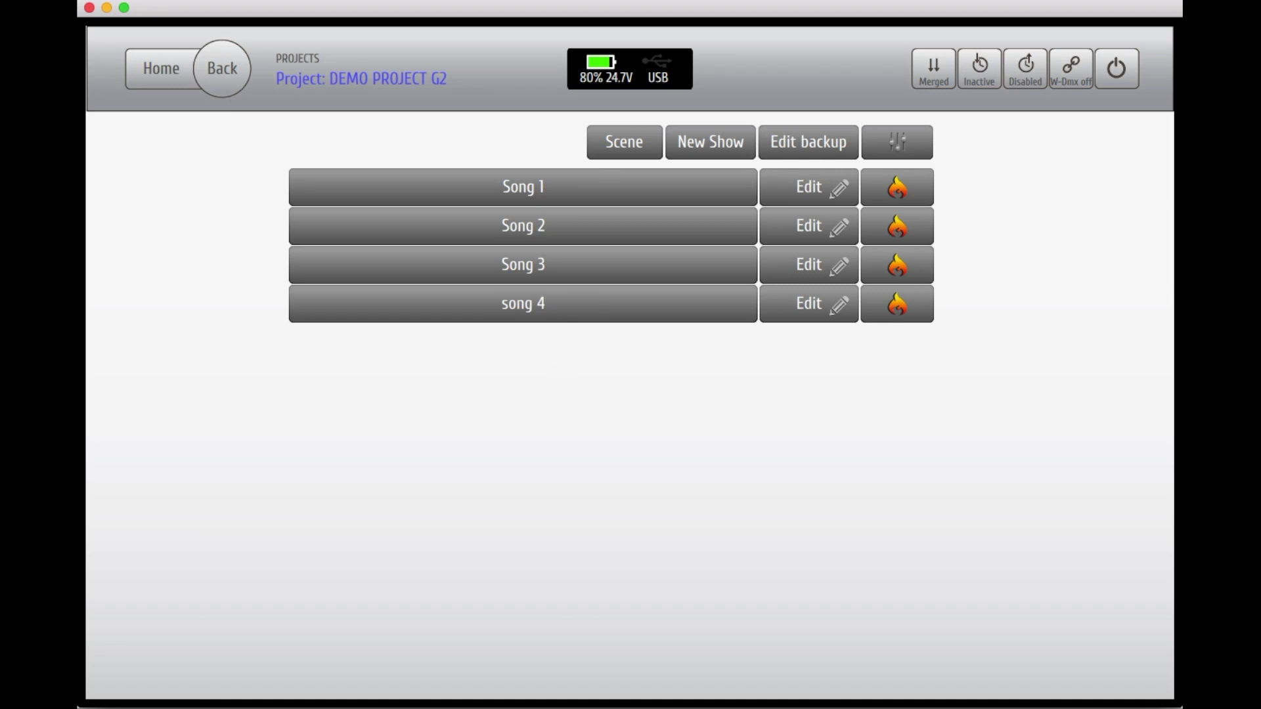
pyautogui.click(902, 303)
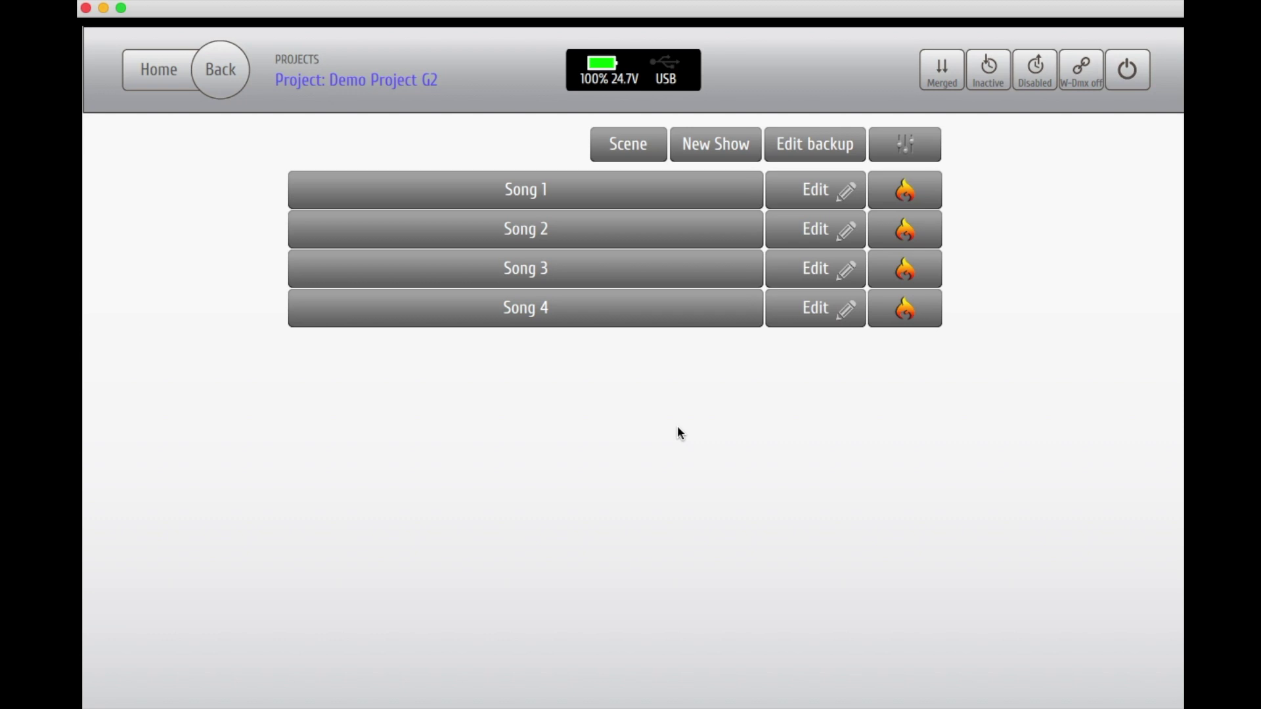
# Add a cue with one empty line to the project's backups.
pyautogui.click(795, 146)
pyautogui.click(347, 151)
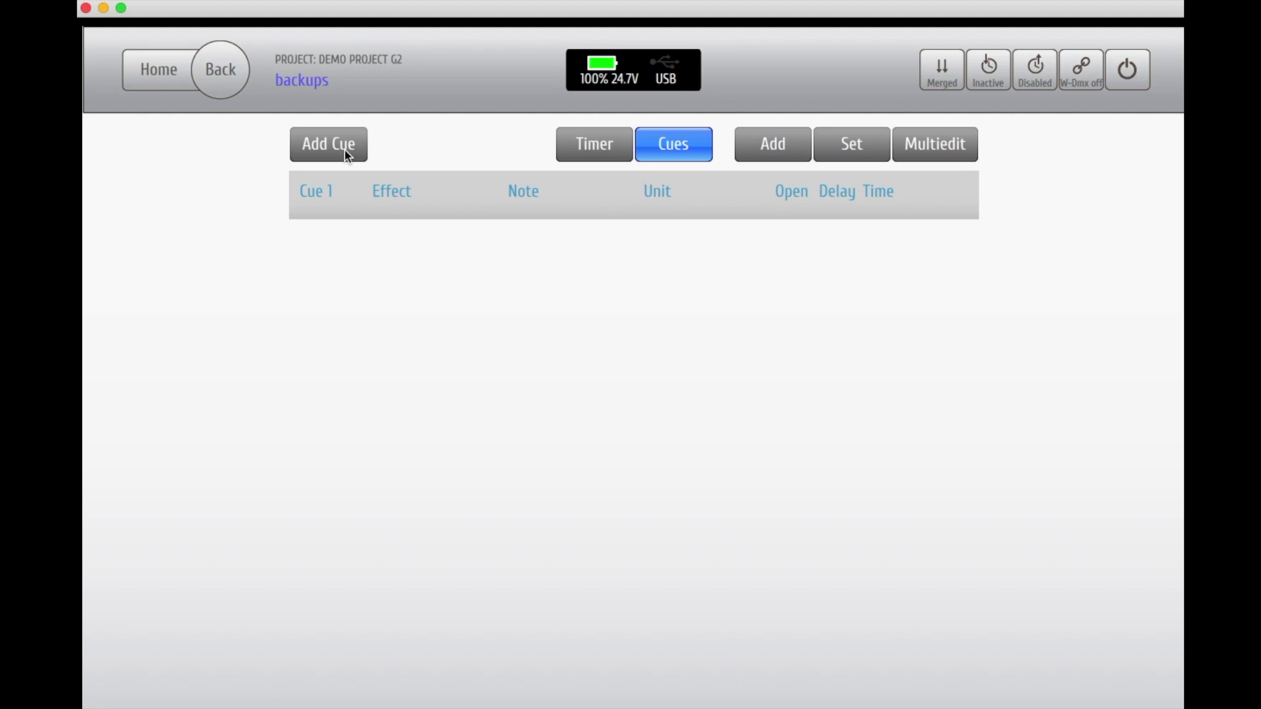
pyautogui.click(790, 148)
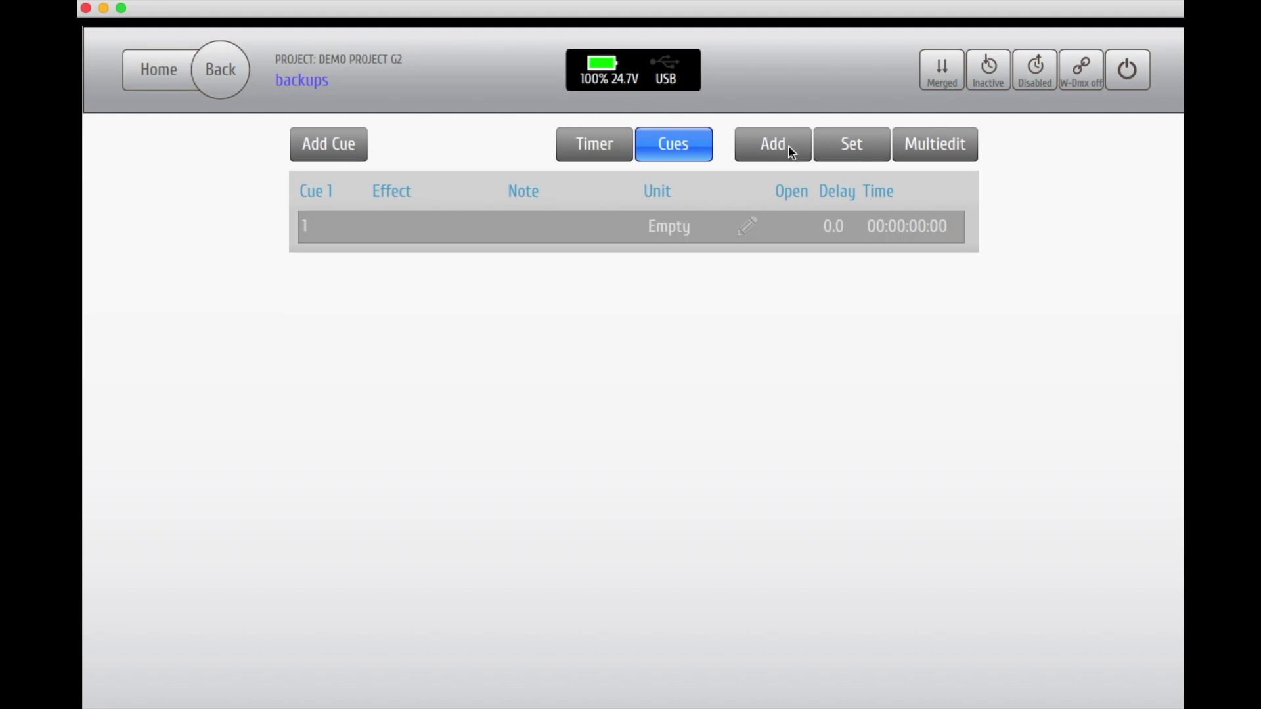
# Assign output B of FM16 unit 001 to the backup cue's line and return to the project.
pyautogui.click(748, 226)
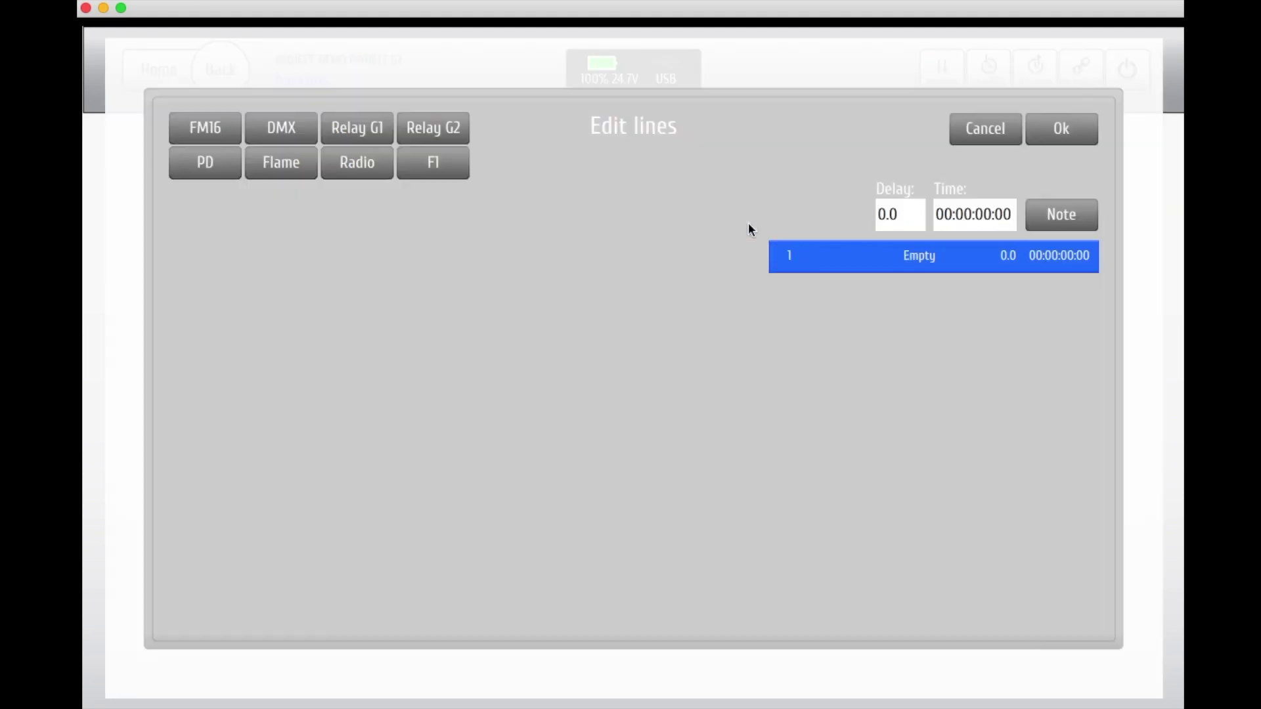
pyautogui.click(192, 117)
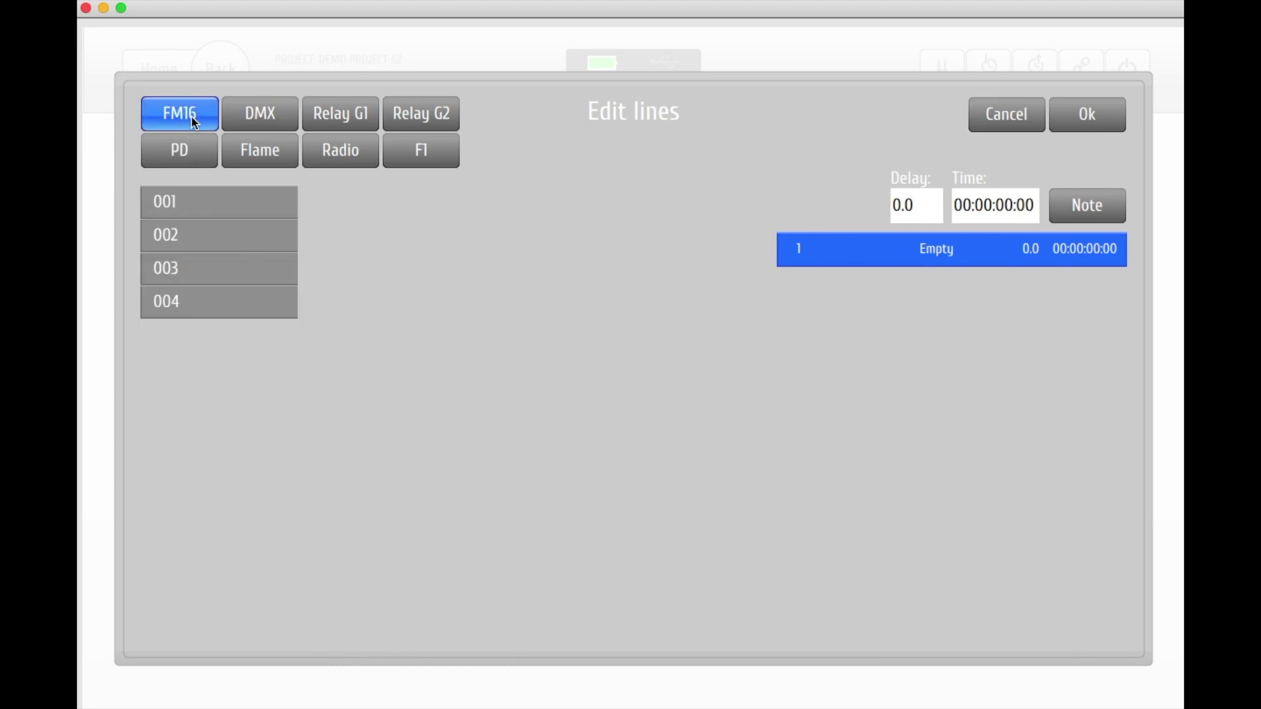
pyautogui.click(203, 205)
pyautogui.click(413, 220)
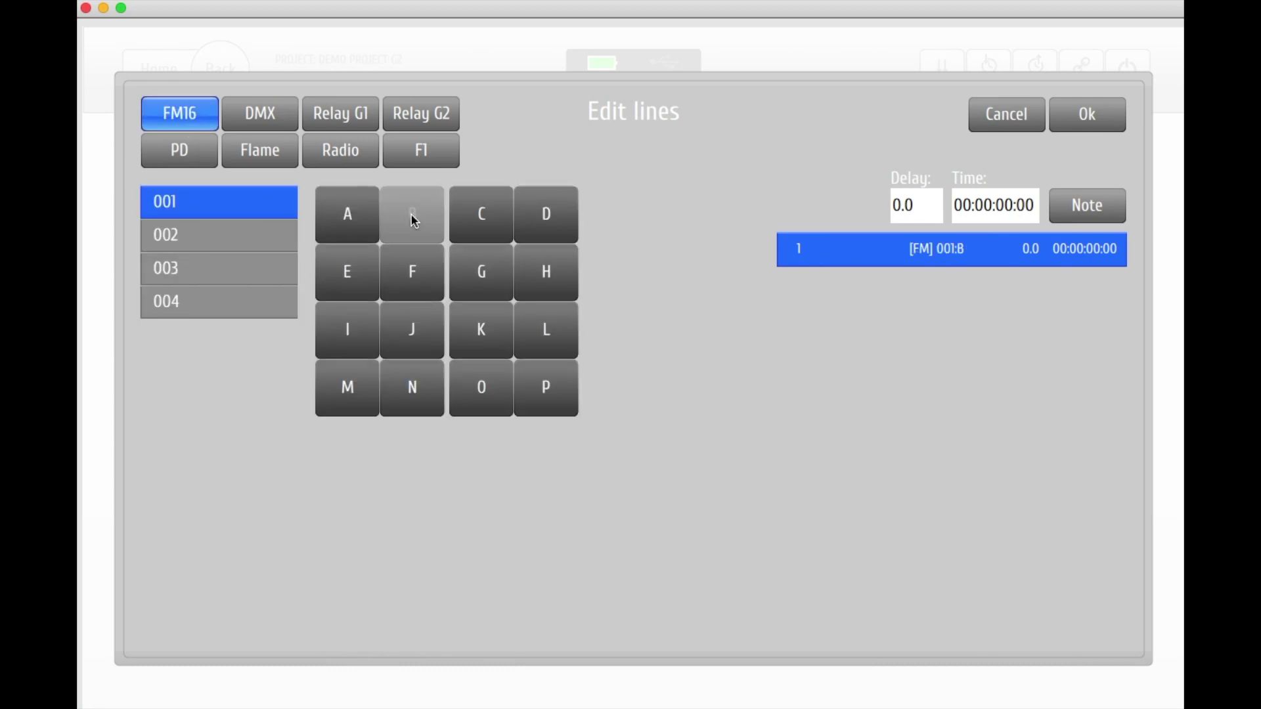
pyautogui.click(1079, 120)
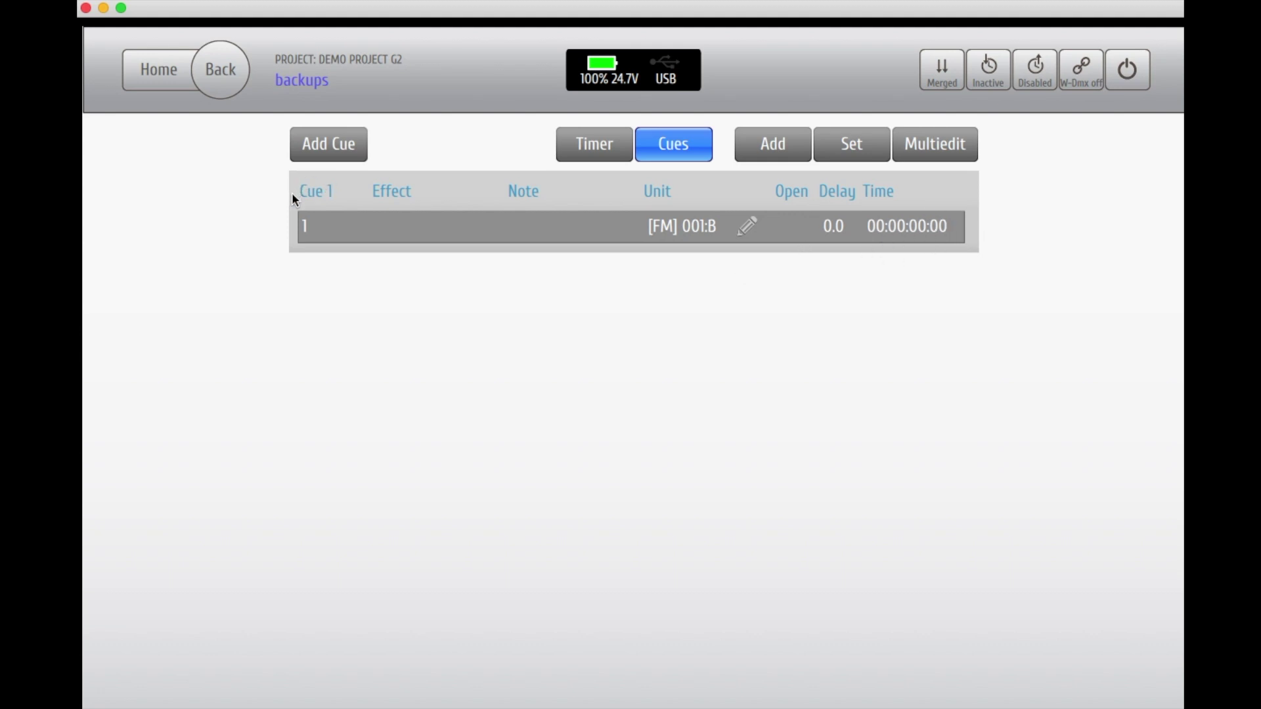
pyautogui.click(226, 81)
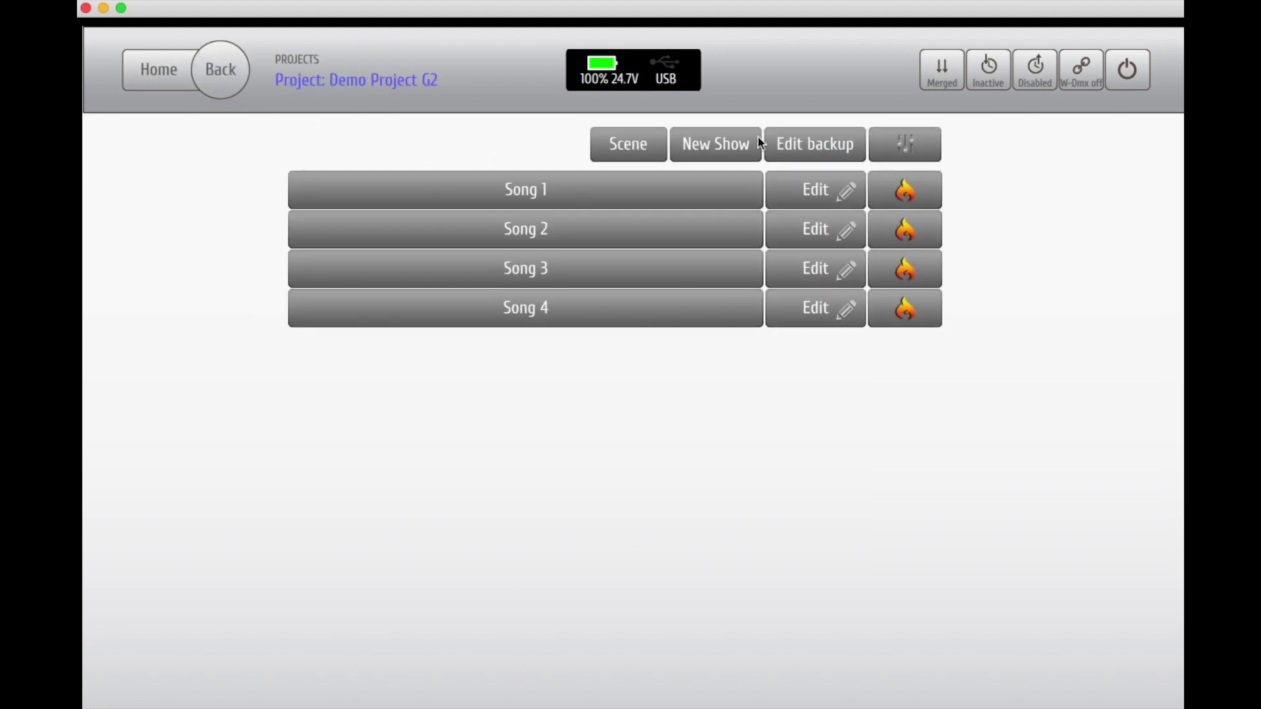
# Set fader 1 of the project's fader set 1 to the backup cue Cue 1.
pyautogui.click(907, 149)
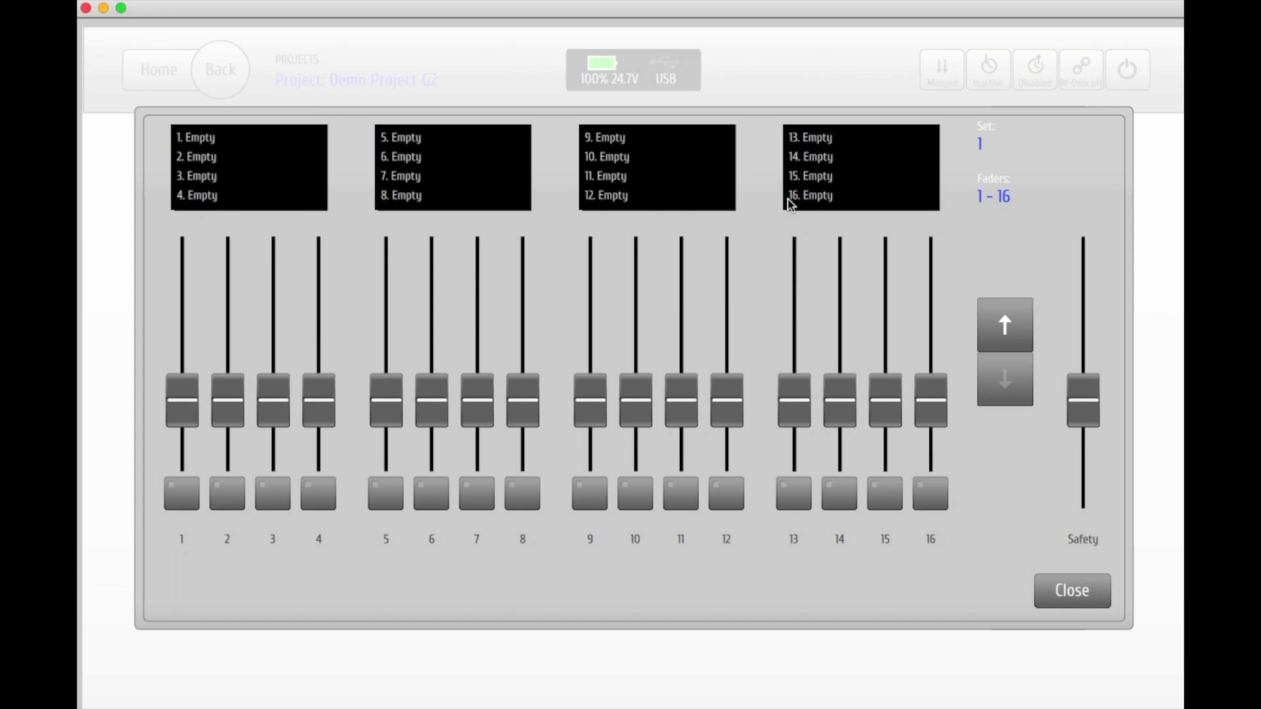
pyautogui.click(1008, 327)
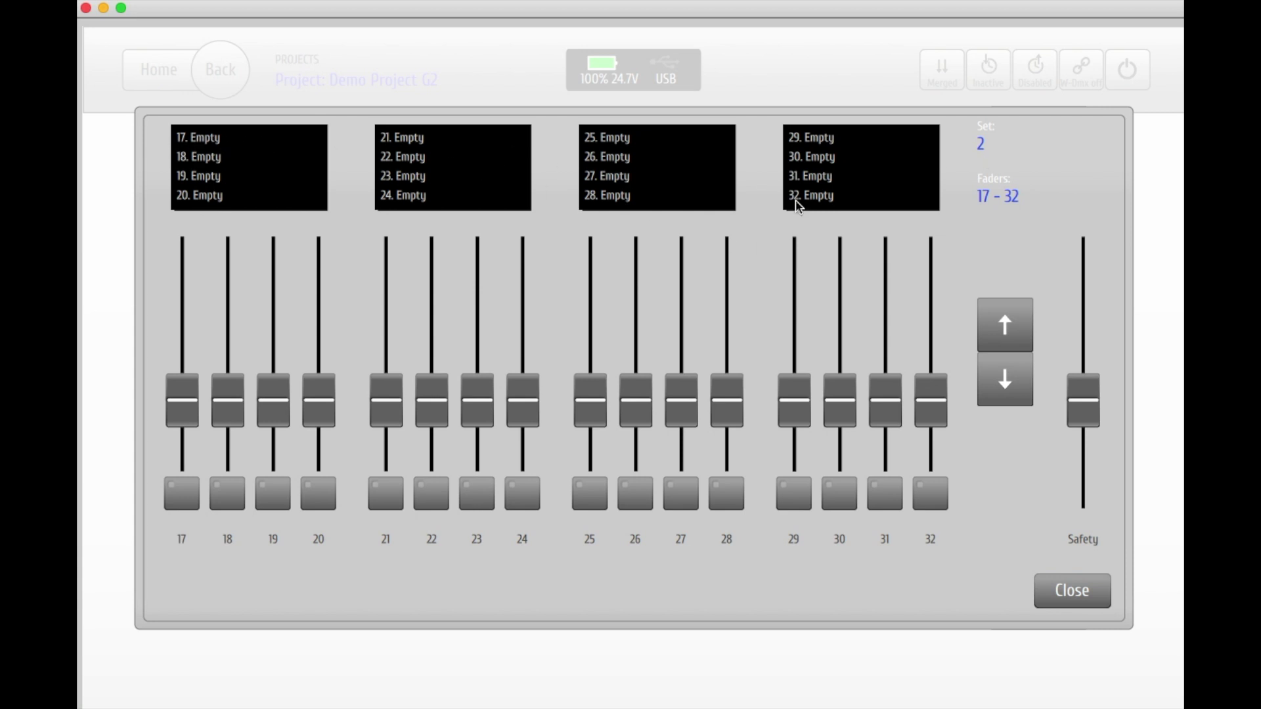
pyautogui.click(1017, 382)
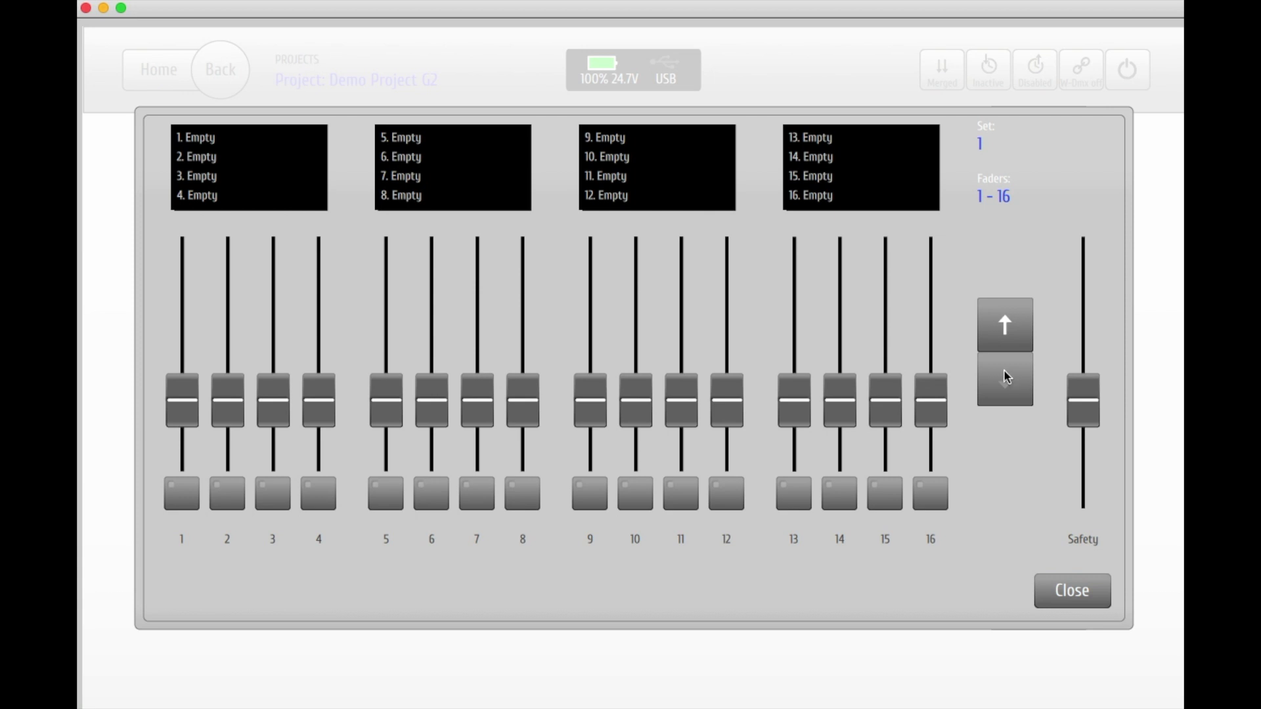
pyautogui.click(174, 489)
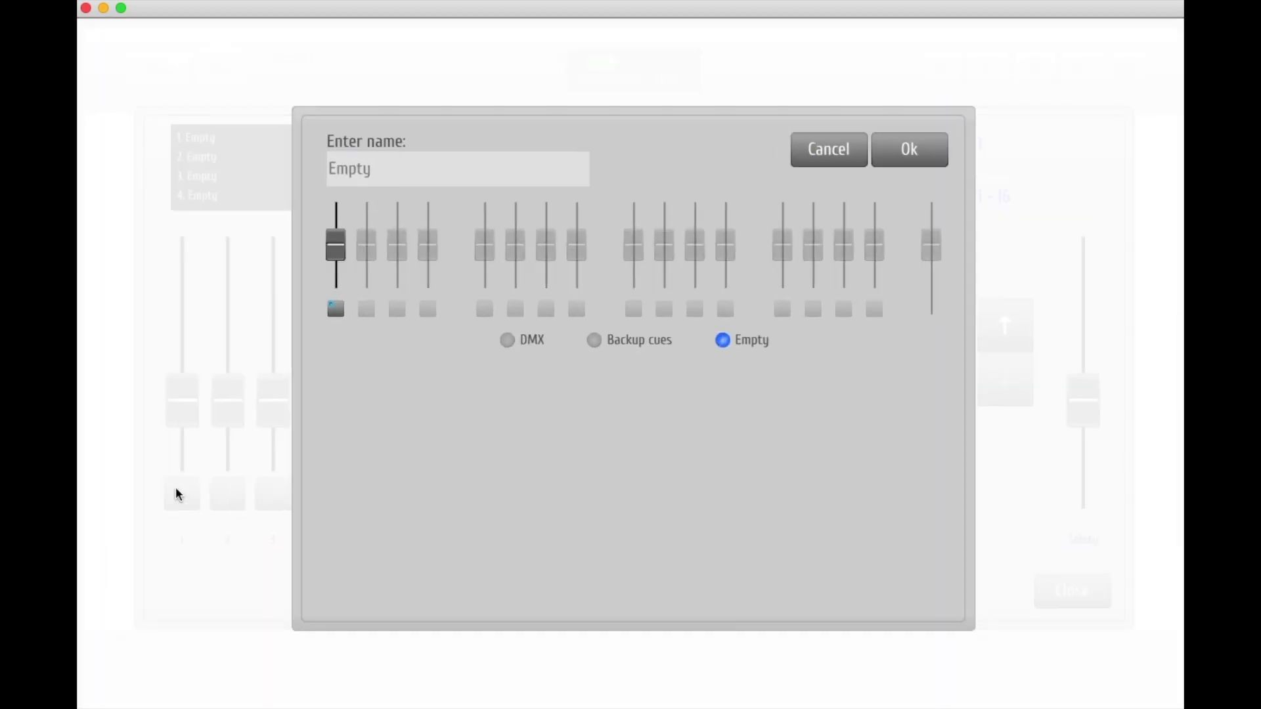
pyautogui.click(594, 340)
pyautogui.click(651, 390)
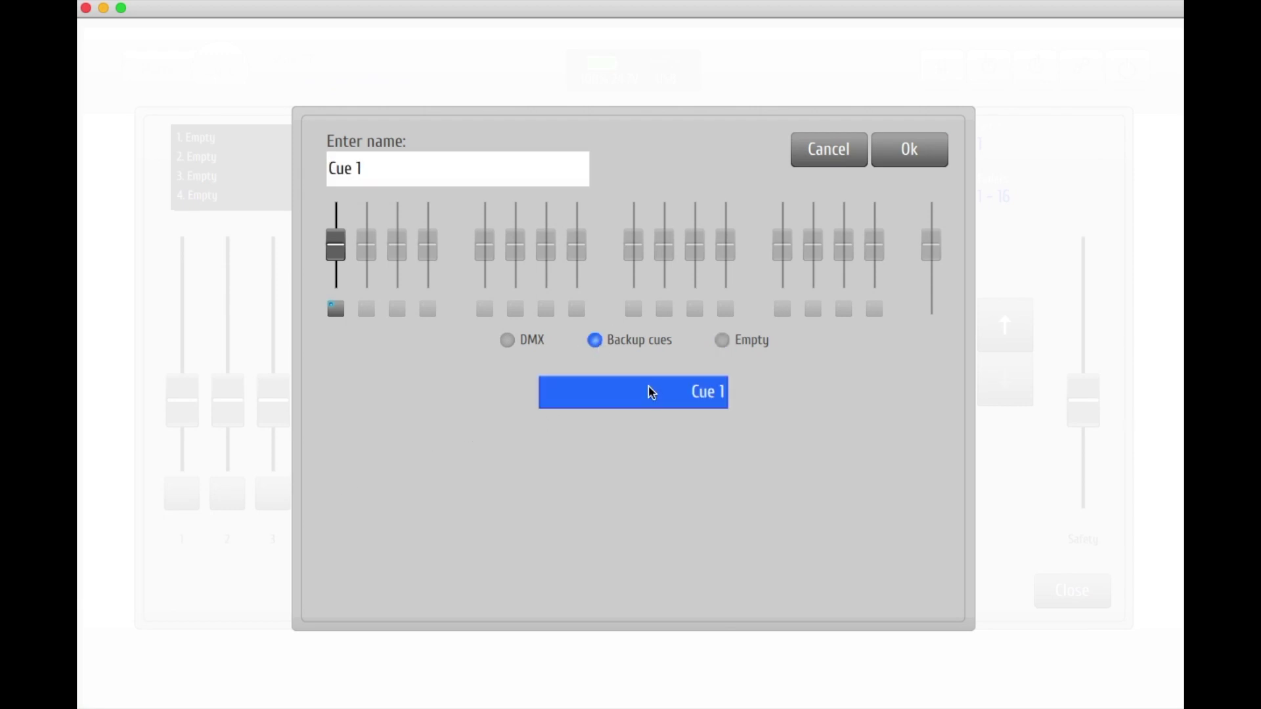
# Name fader 1 "FIRE 001 b", save the assignment and close the fader overview.
pyautogui.click(376, 173)
pyautogui.press('BackSpace')
pyautogui.press('BackSpace')
pyautogui.press('BackSpace')
pyautogui.press('BackSpace')
pyautogui.press('BackSpace')
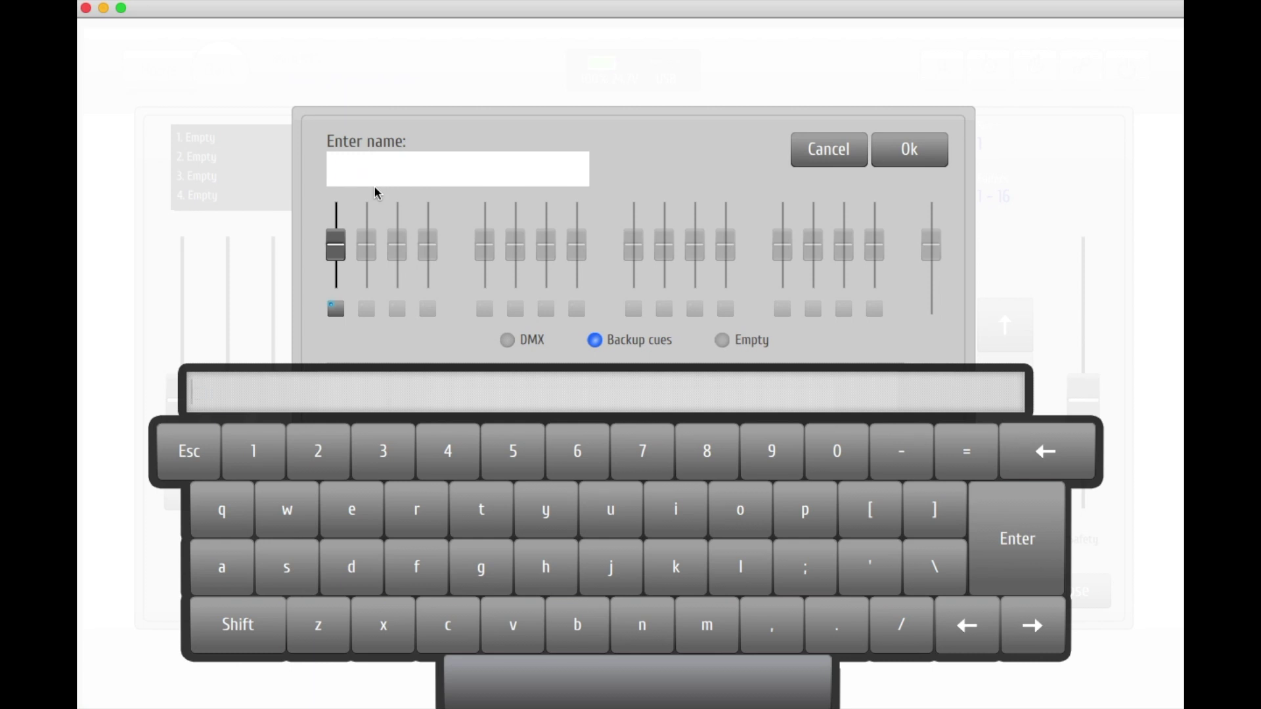
pyautogui.write('FlRE 001 b')
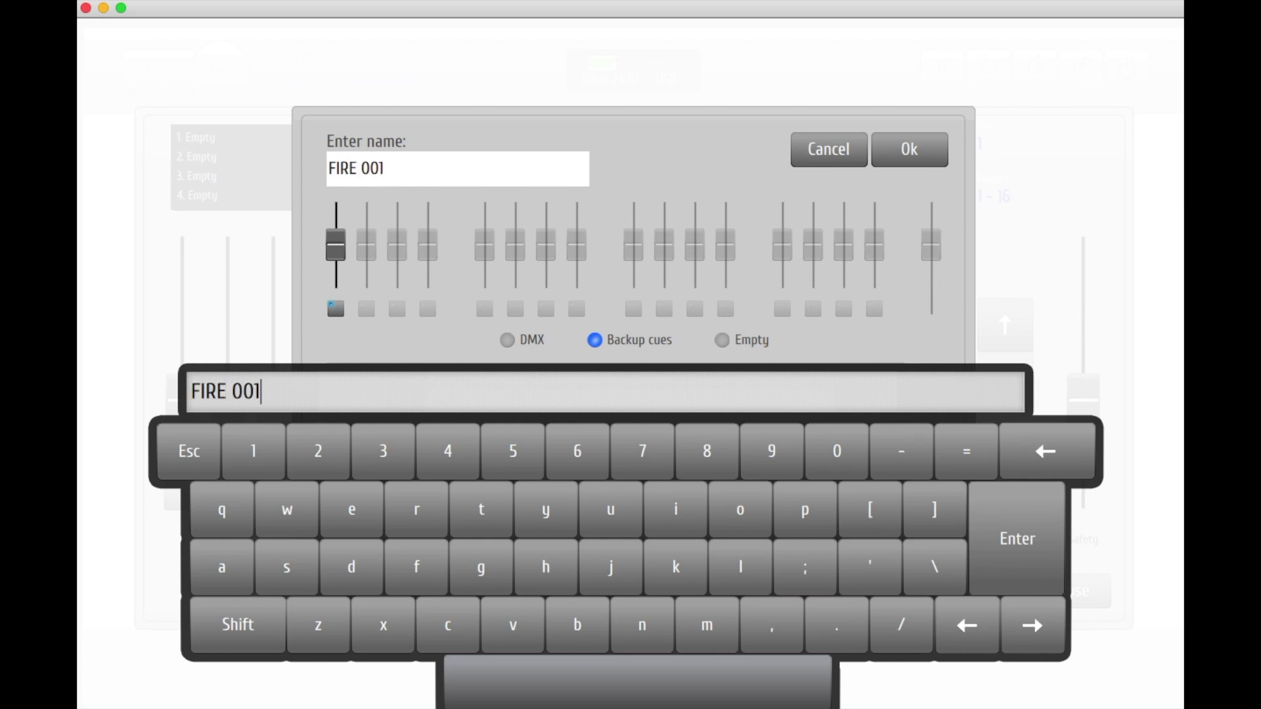
pyautogui.click(988, 517)
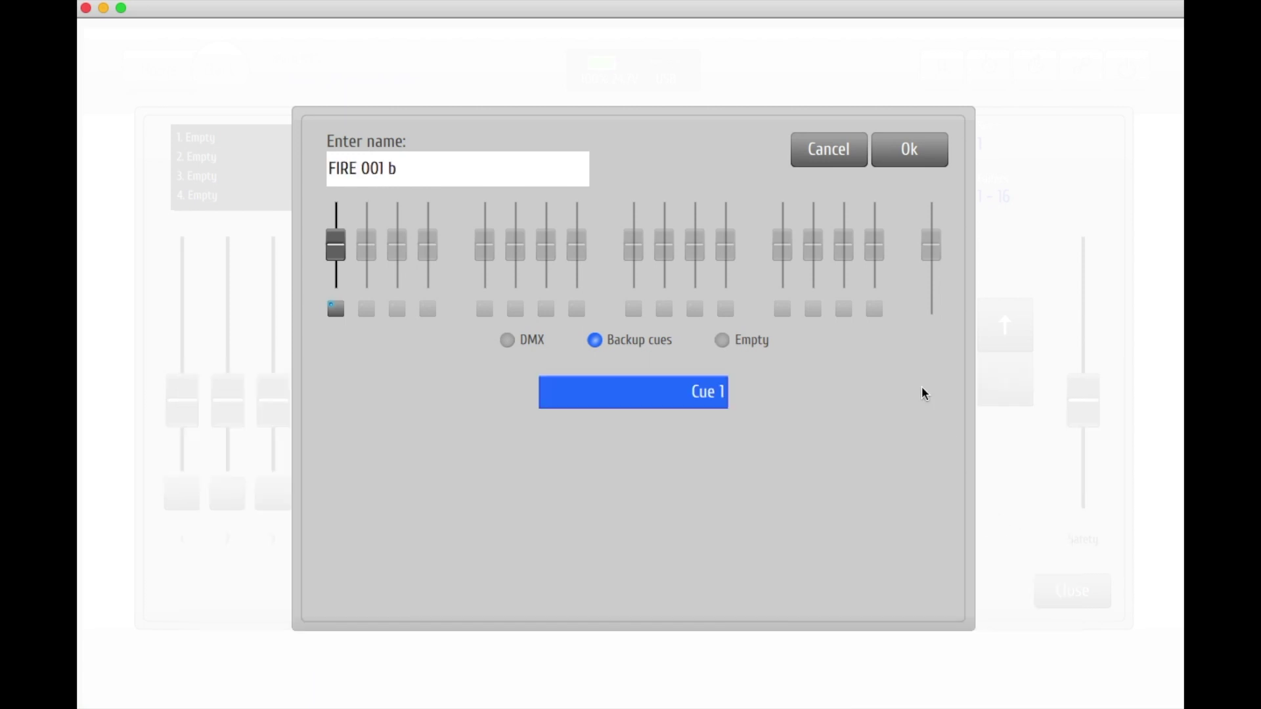
pyautogui.click(917, 156)
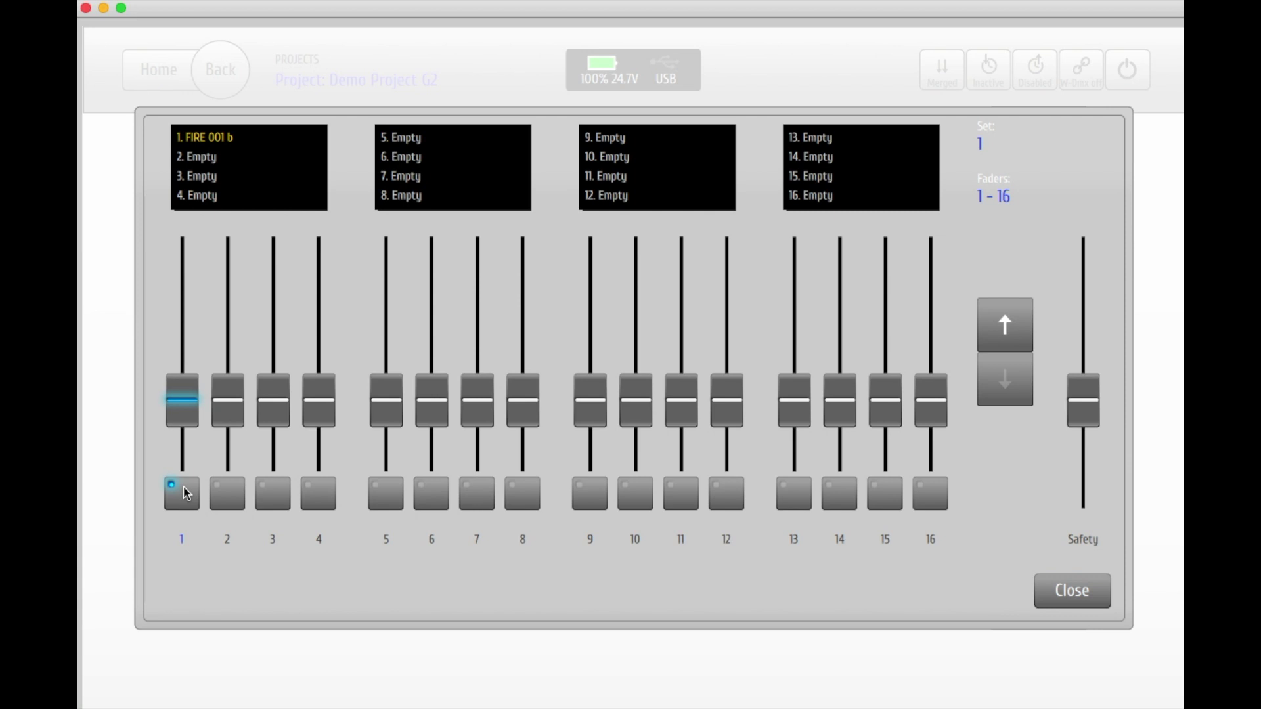
pyautogui.click(1069, 590)
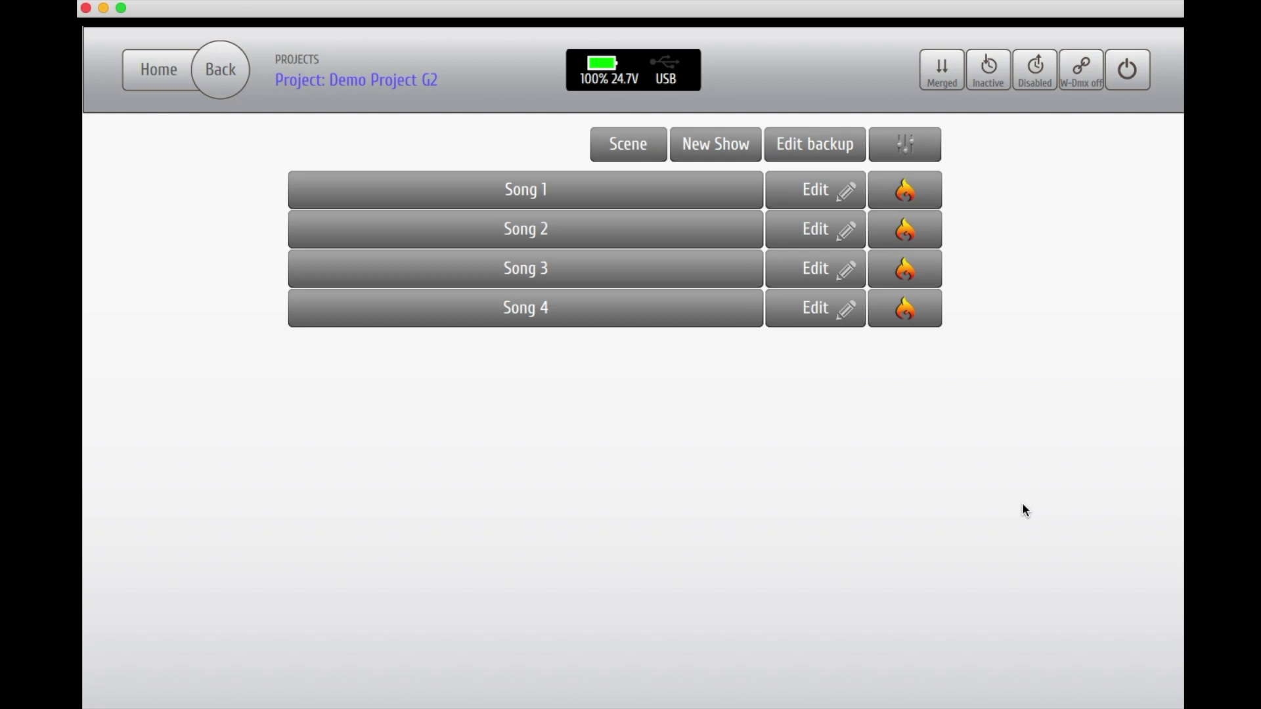
# Assign the DMX effect Co2jet 1 on channel 002 to fader 5.
pyautogui.click(909, 146)
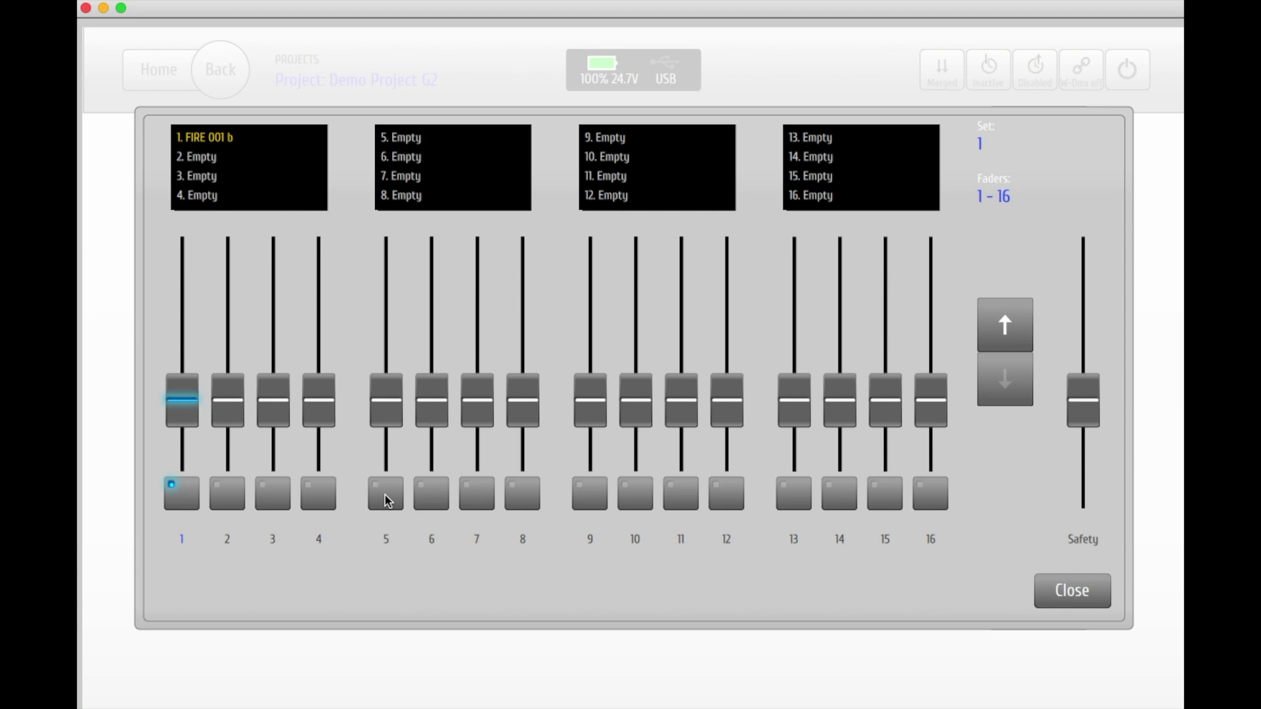
pyautogui.click(385, 495)
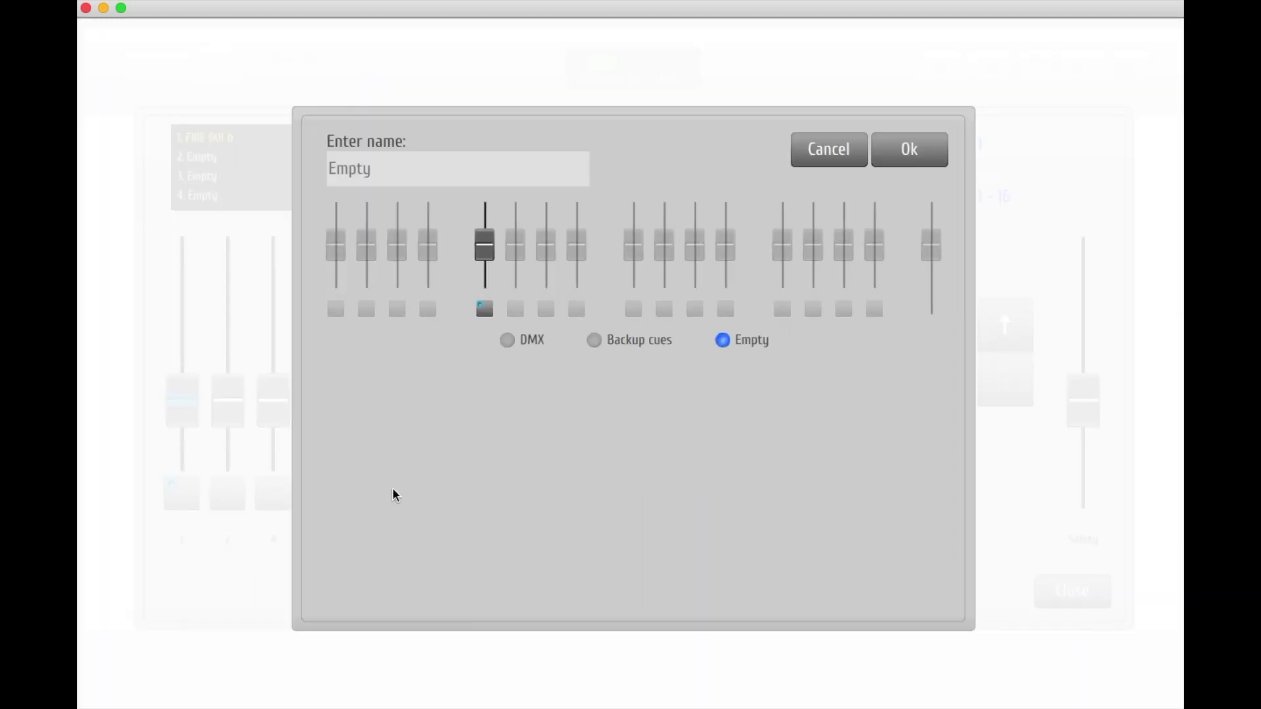
pyautogui.click(507, 340)
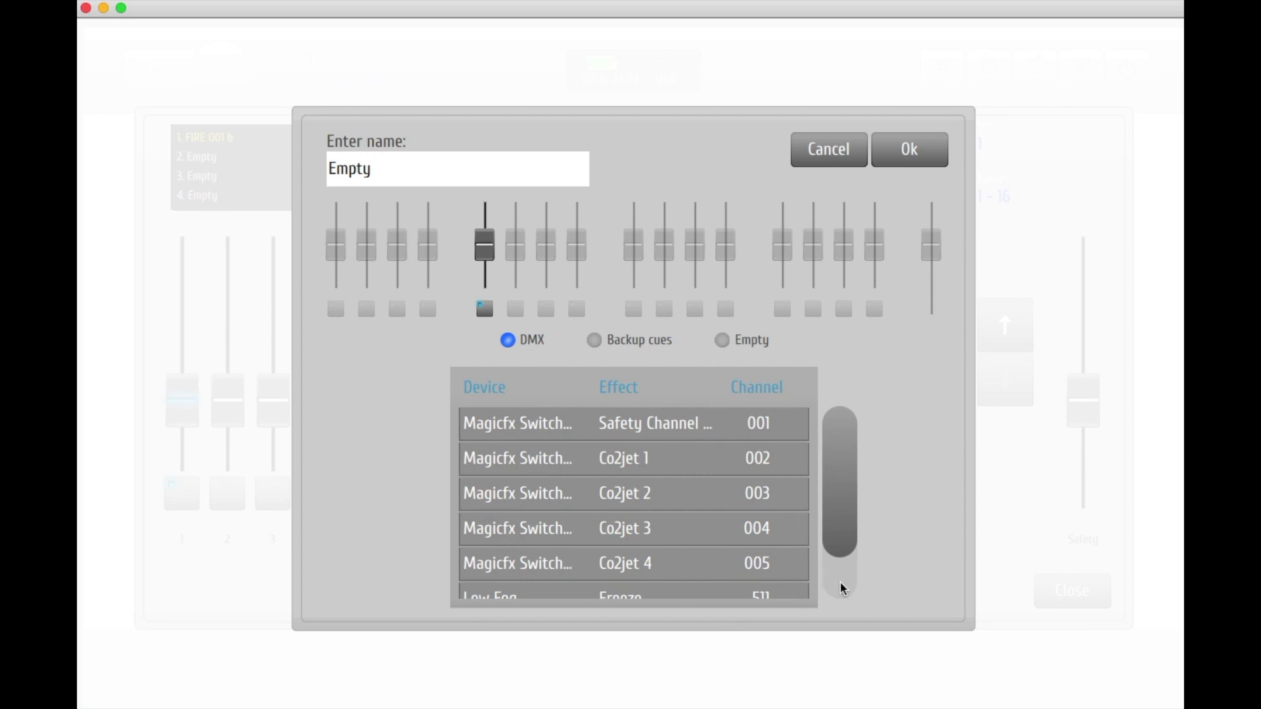
pyautogui.click(640, 459)
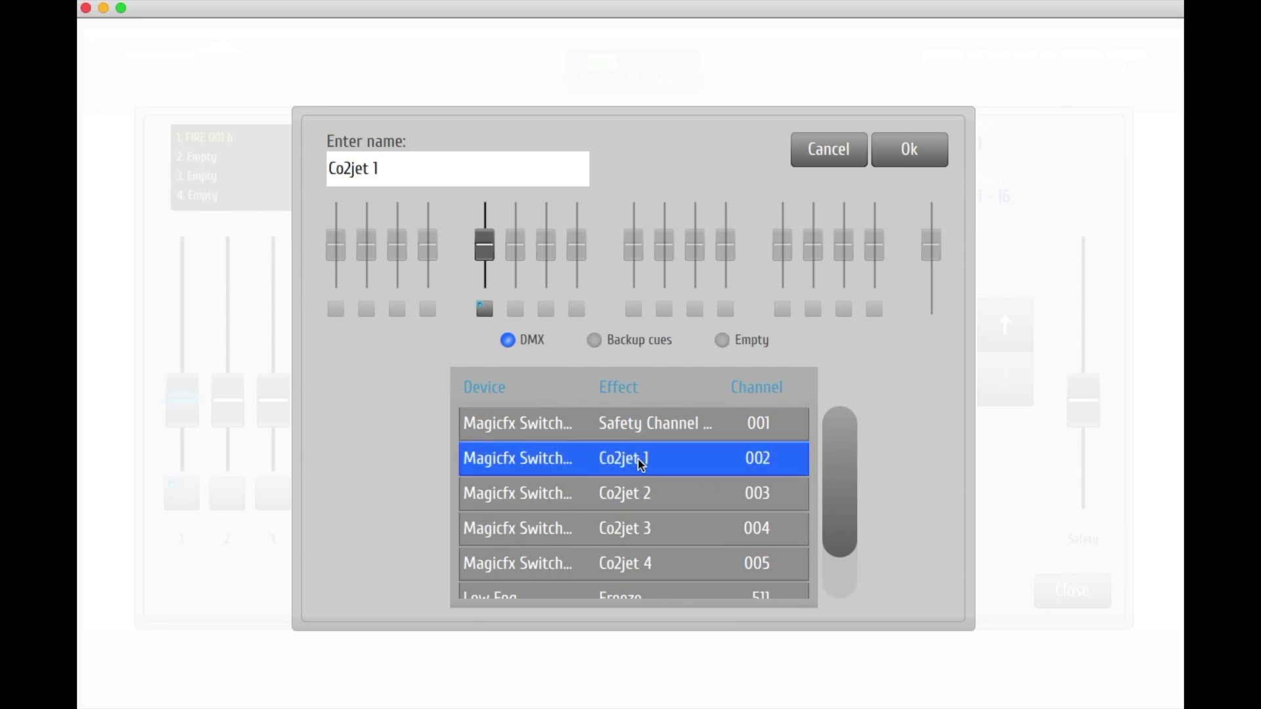
pyautogui.click(916, 160)
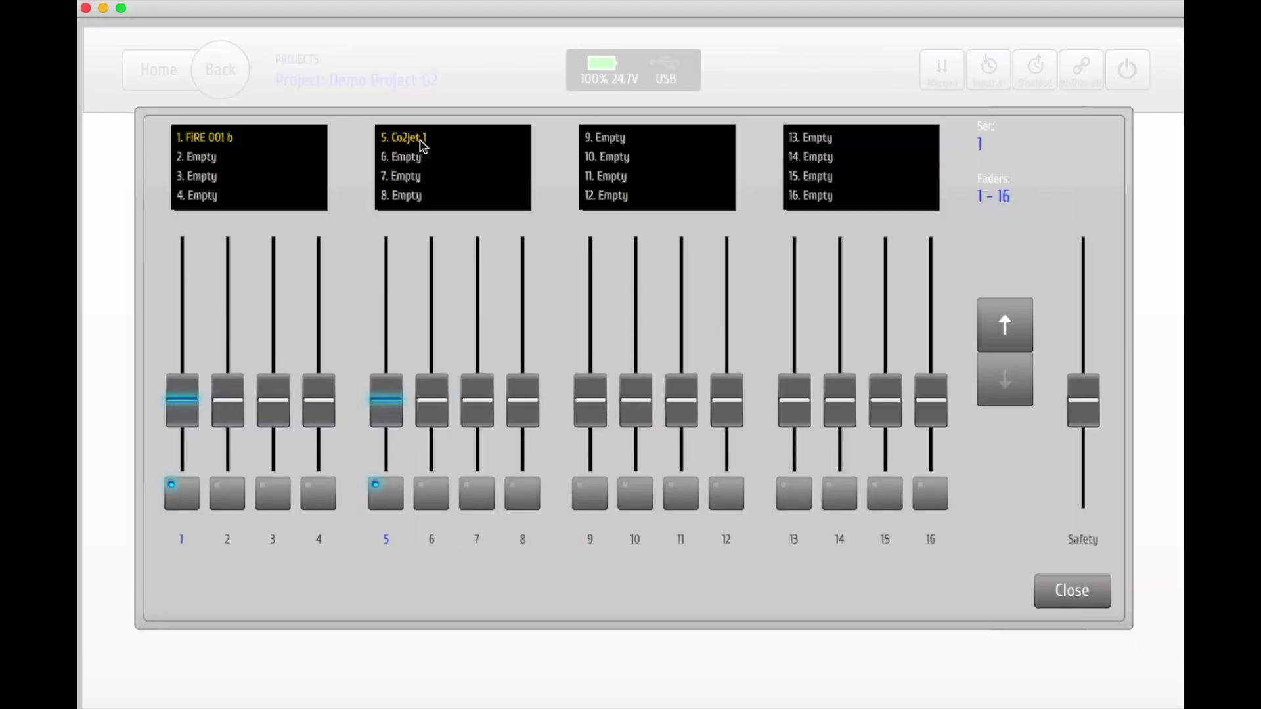
# Assign the DMX effect Co2jet 2 on channel 003 to fader 6.
pyautogui.click(428, 494)
pyautogui.click(507, 341)
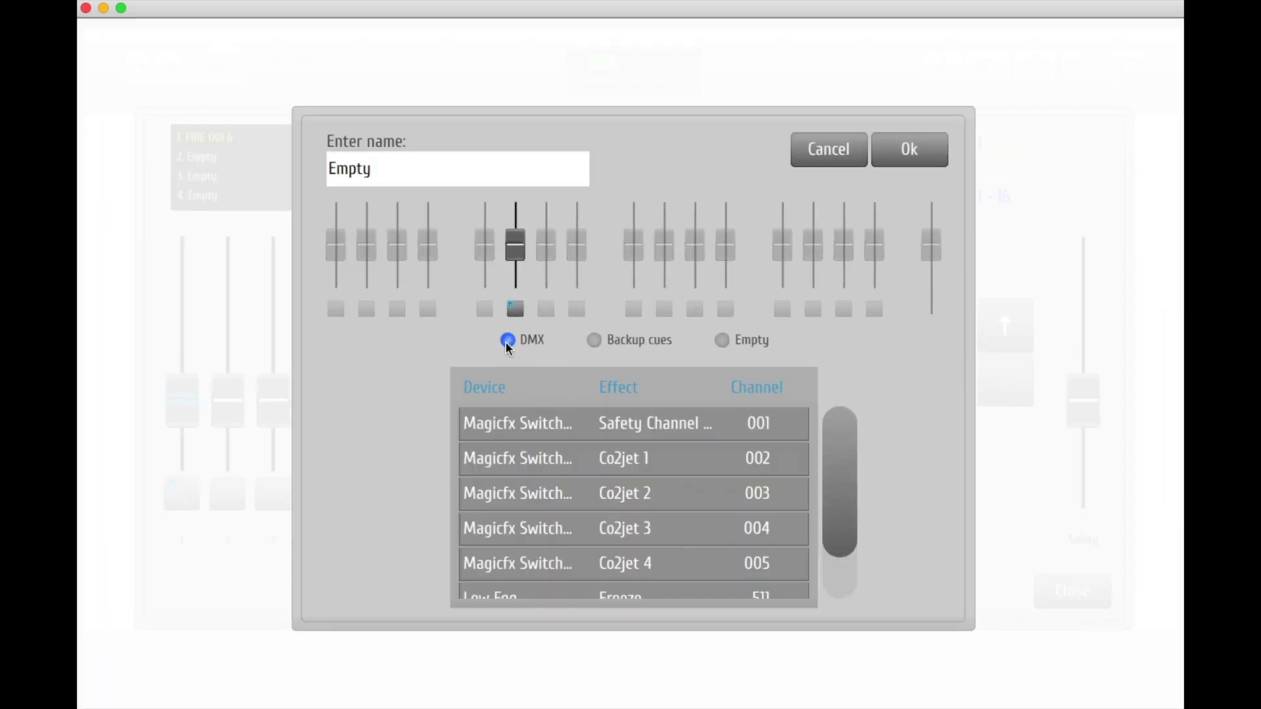
pyautogui.click(641, 493)
pyautogui.click(929, 159)
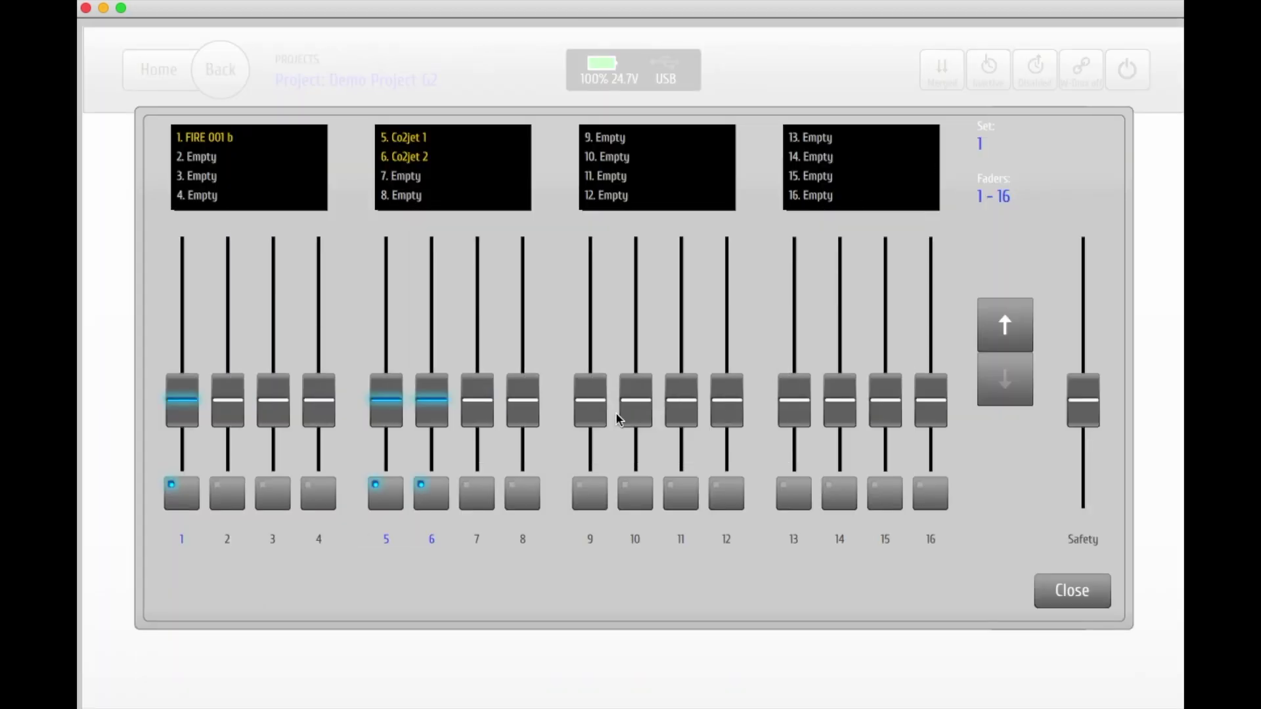
# Assign the DMX effect Co2jet 3 on channel 004 to fader 7.
pyautogui.click(477, 493)
pyautogui.click(507, 340)
pyautogui.click(618, 530)
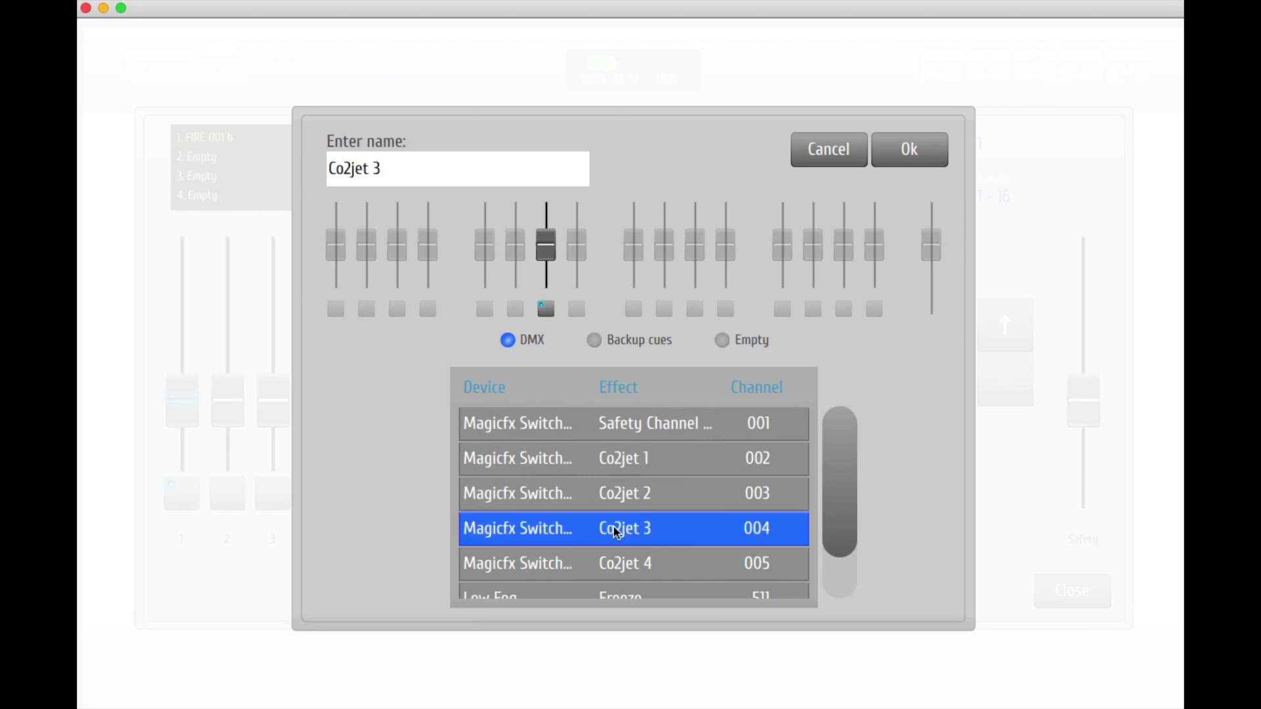
pyautogui.click(909, 149)
# Assign the DMX effect Co2jet 4 on channel 005 to fader 8.
pyautogui.click(525, 496)
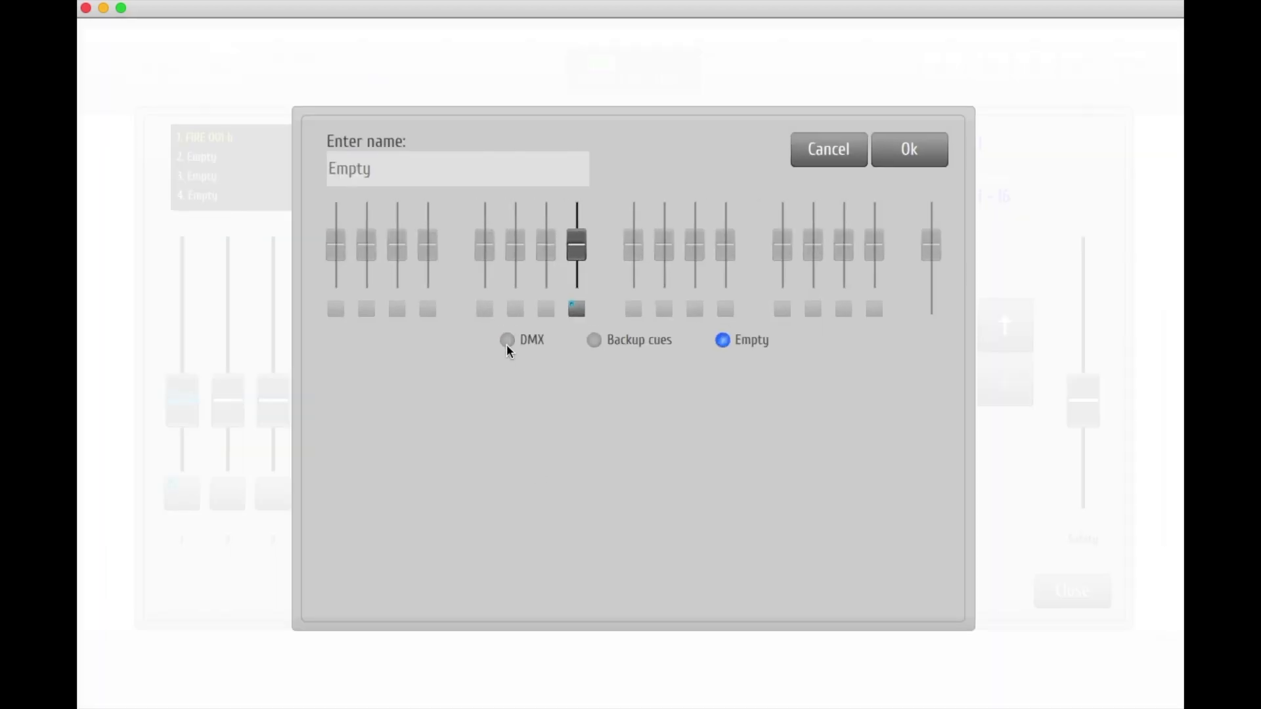
pyautogui.click(507, 340)
pyautogui.click(642, 563)
pyautogui.click(906, 147)
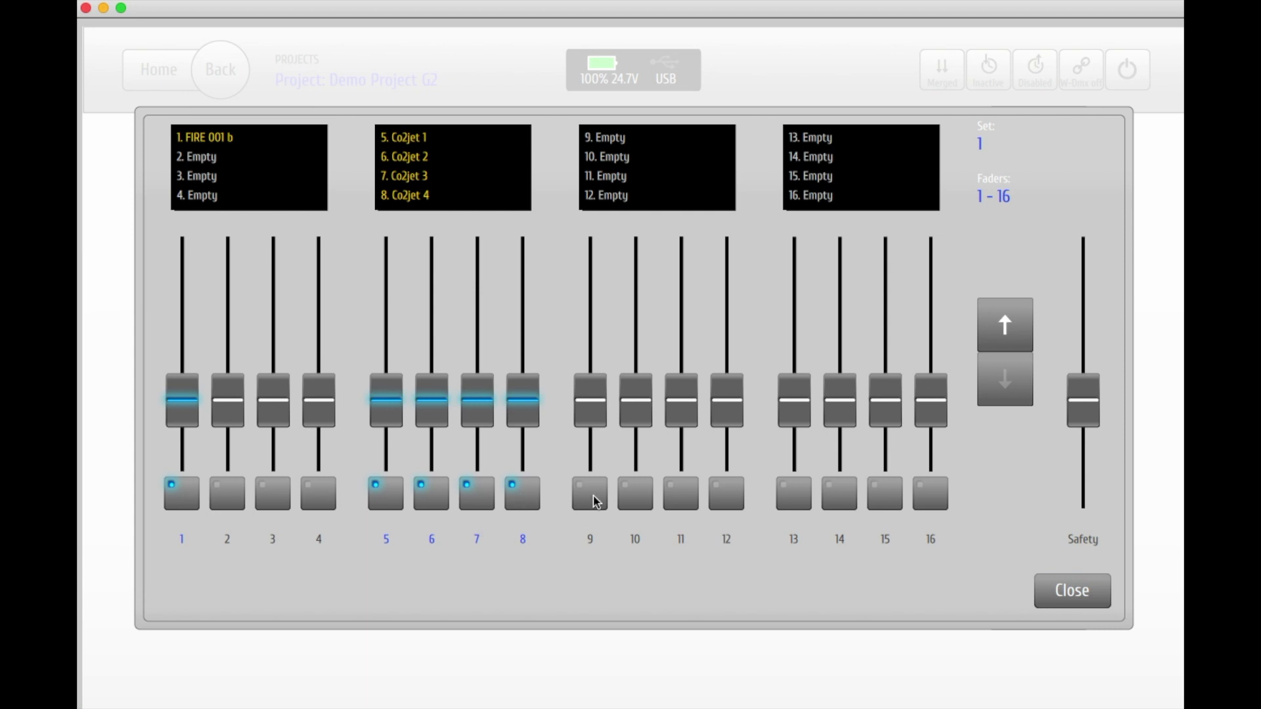
# Assign the DMX effects Co2jet 1 and Co2jet 3 to fader 9 and name it "Co2jet odd".
pyautogui.click(595, 499)
pyautogui.click(510, 340)
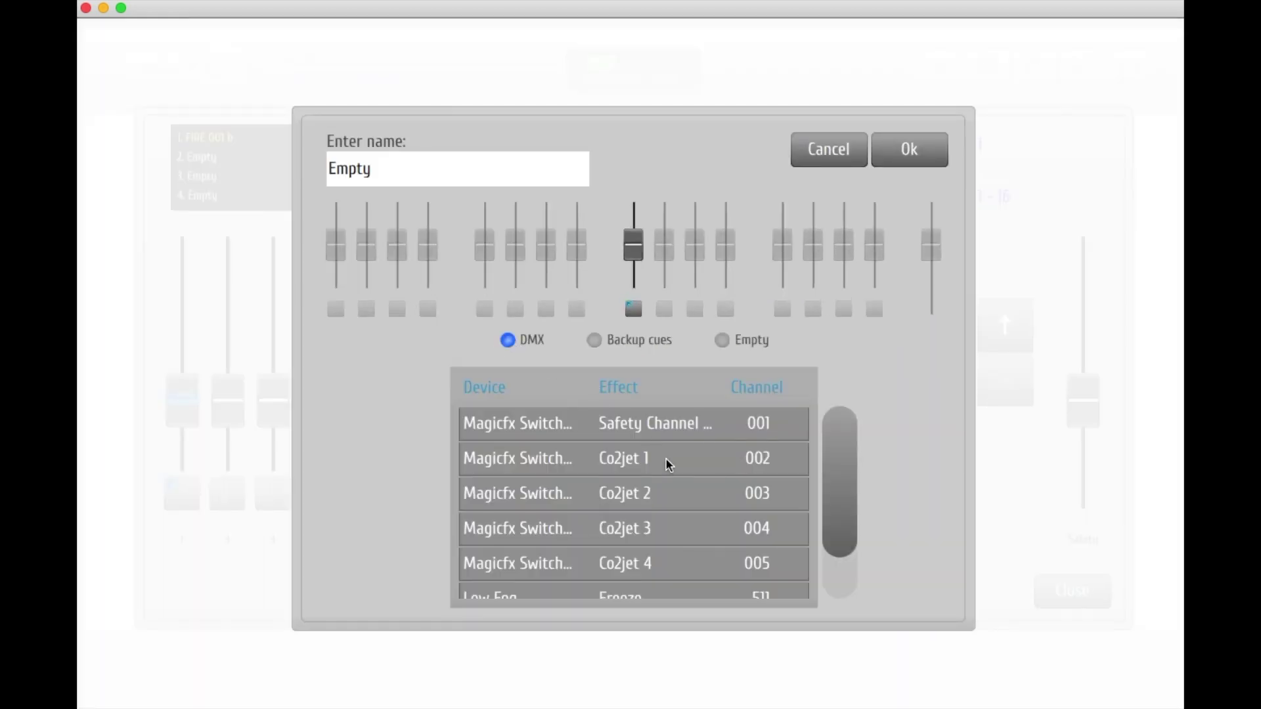
pyautogui.click(665, 460)
pyautogui.click(671, 528)
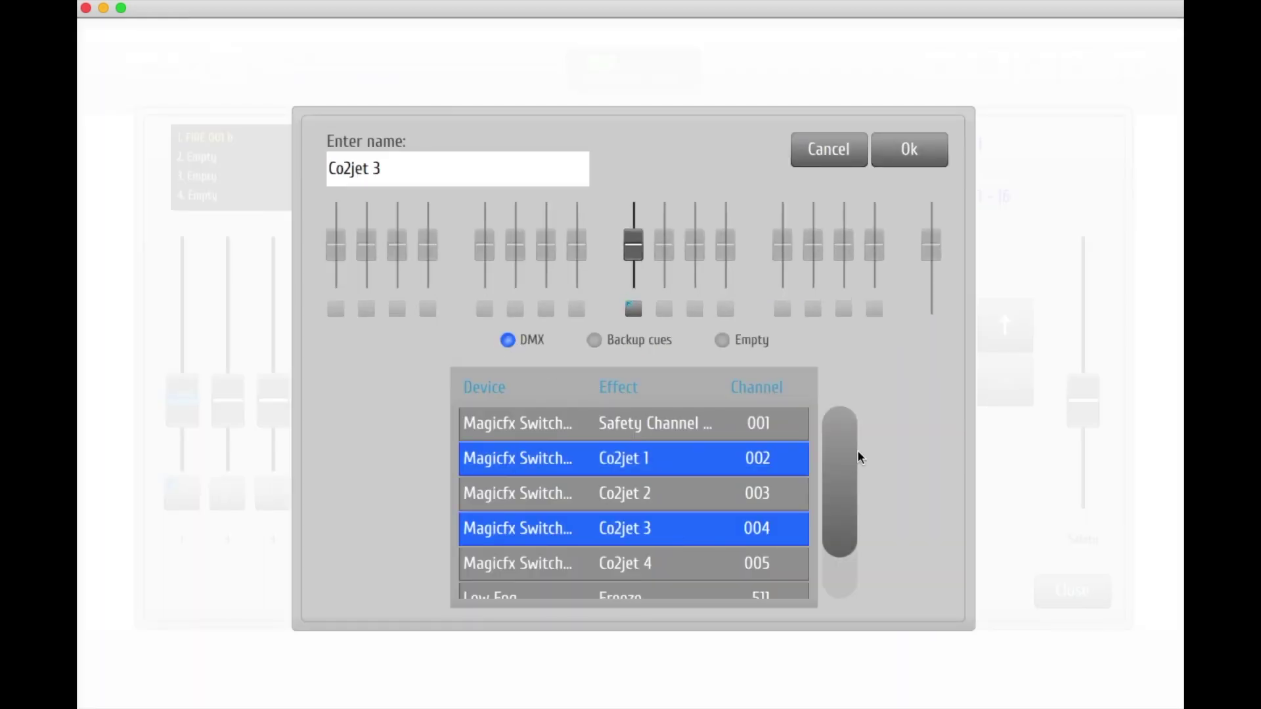
pyautogui.click(413, 169)
pyautogui.press('BackSpace')
pyautogui.write('odd')
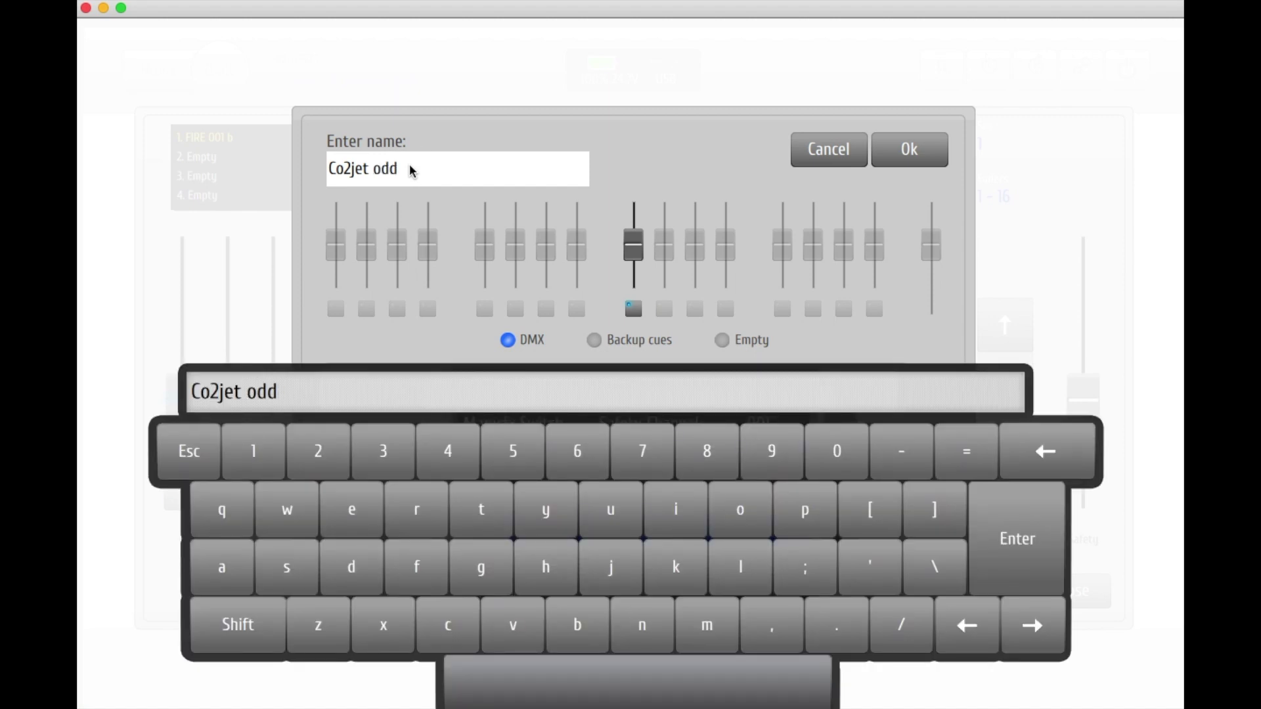
pyautogui.click(1024, 545)
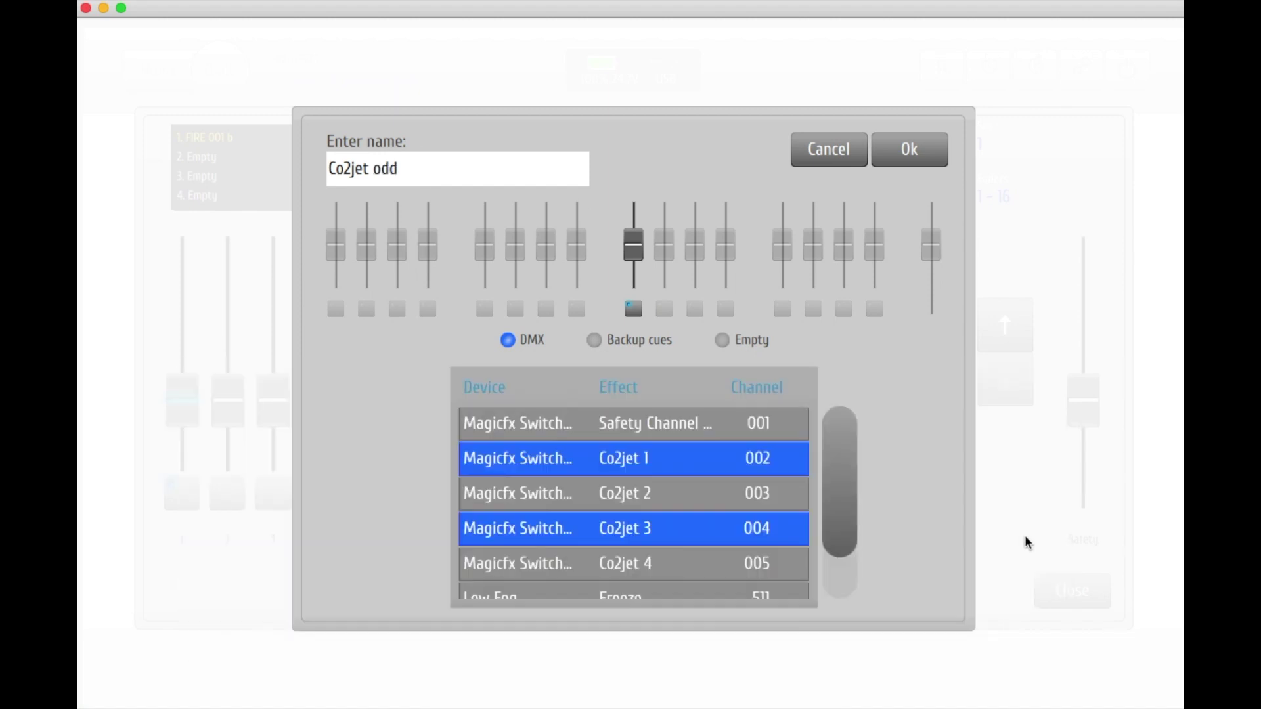
pyautogui.click(931, 155)
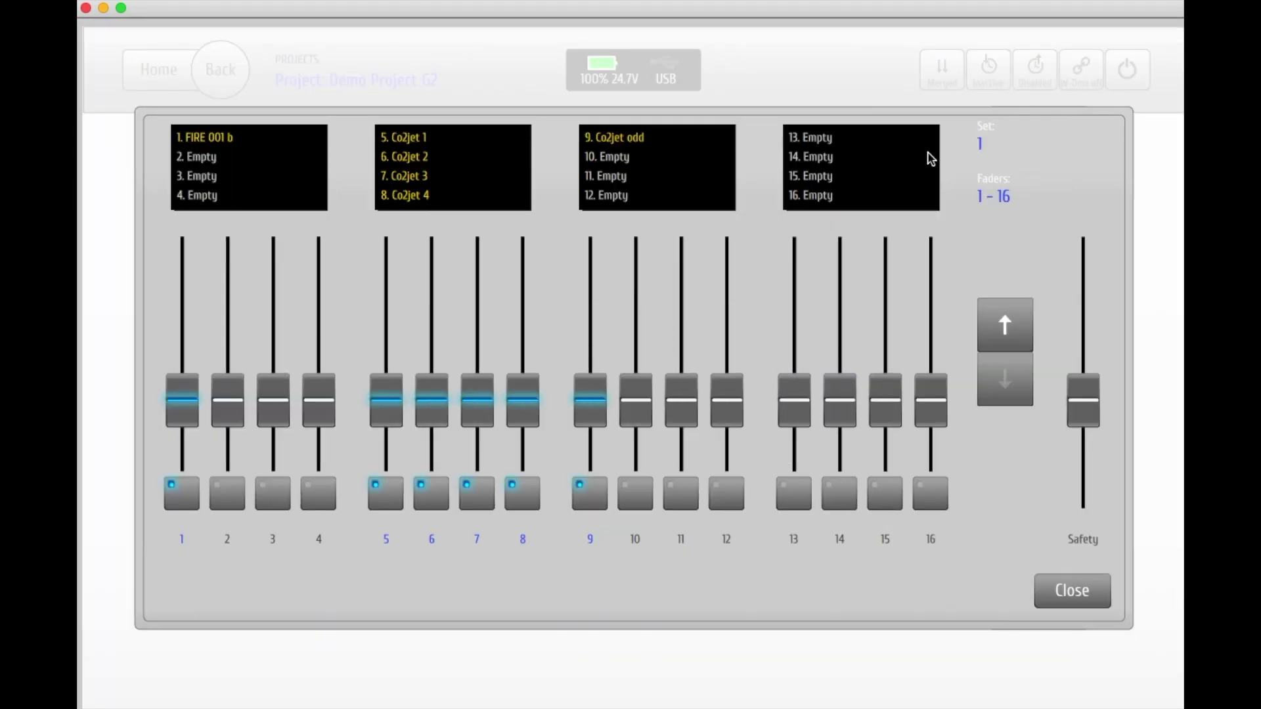
# Assign the DMX effects Co2jet 2 and Co2jet 4 to fader 10 and name it "Co2jet even".
pyautogui.click(630, 497)
pyautogui.click(507, 339)
pyautogui.click(642, 499)
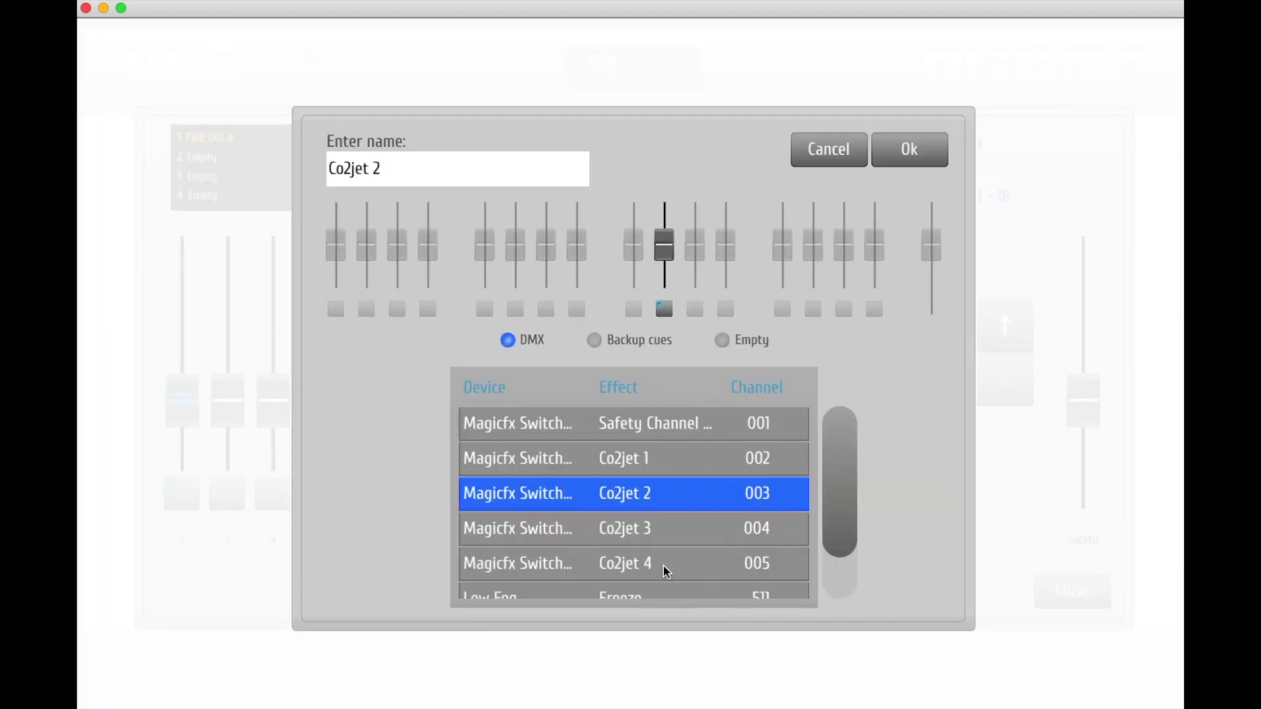
pyautogui.click(666, 565)
pyautogui.click(435, 174)
pyautogui.press('BackSpace')
pyautogui.write('even')
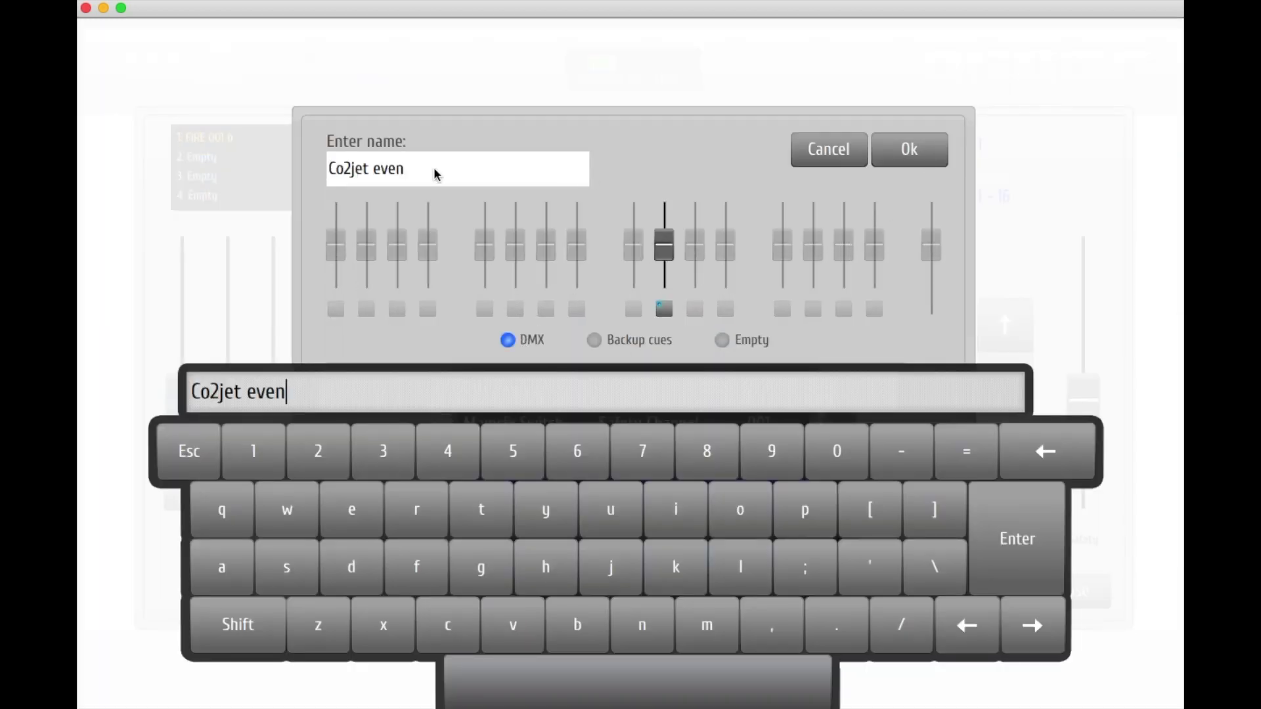
pyautogui.press('Return')
pyautogui.click(937, 151)
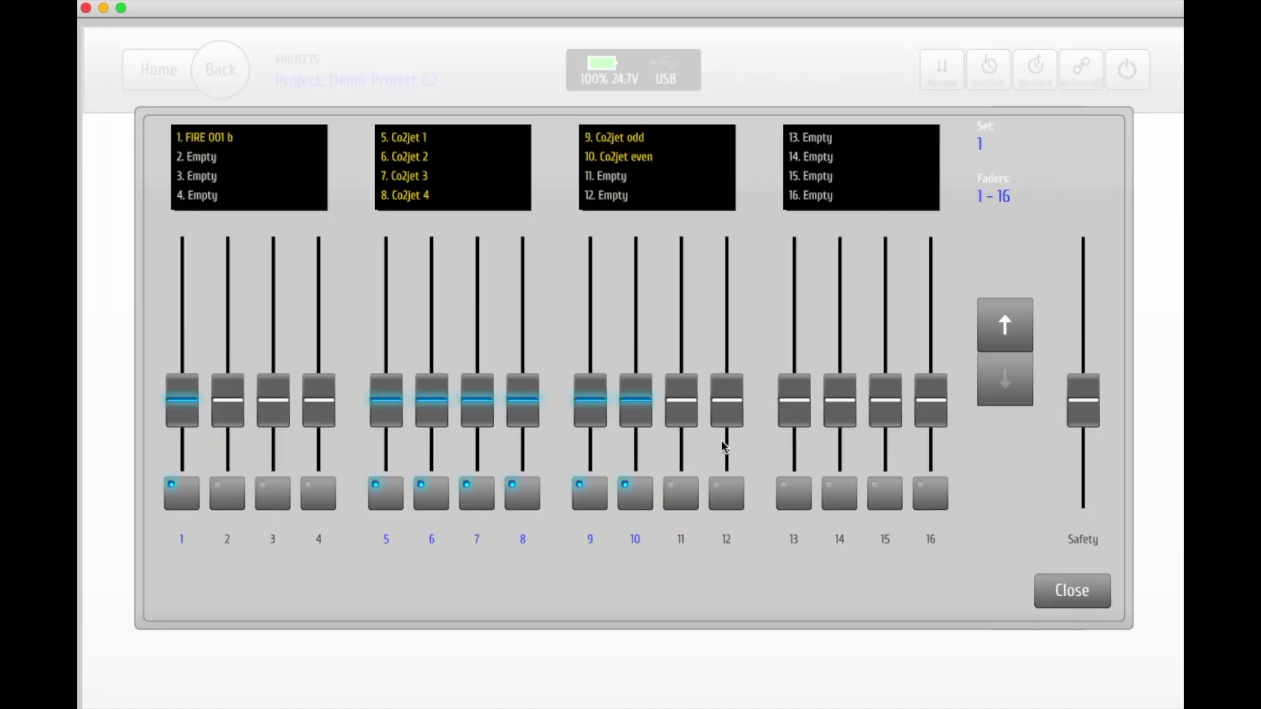
# Assign the DMX effects Co2jet 1, 2, 3 and 4 to fader 12 and name it "Co2jet all".
pyautogui.click(731, 504)
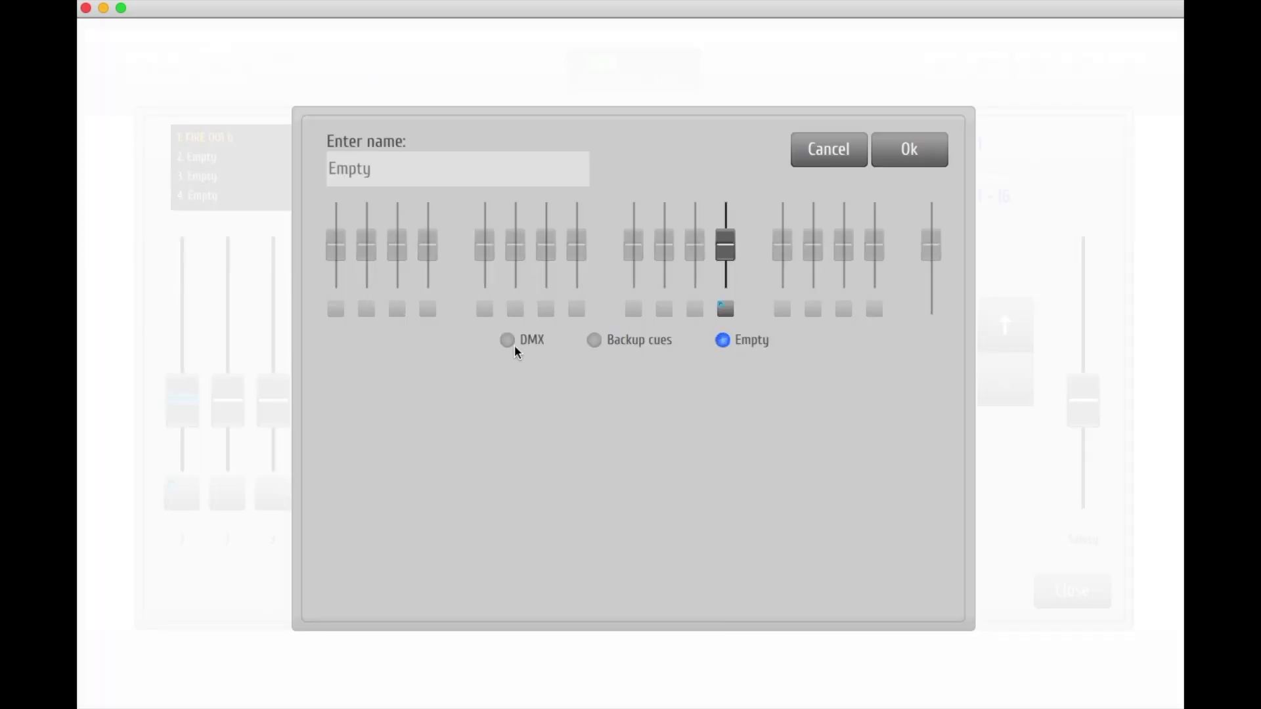
pyautogui.click(509, 340)
pyautogui.click(676, 459)
pyautogui.click(688, 494)
pyautogui.click(691, 528)
pyautogui.click(705, 564)
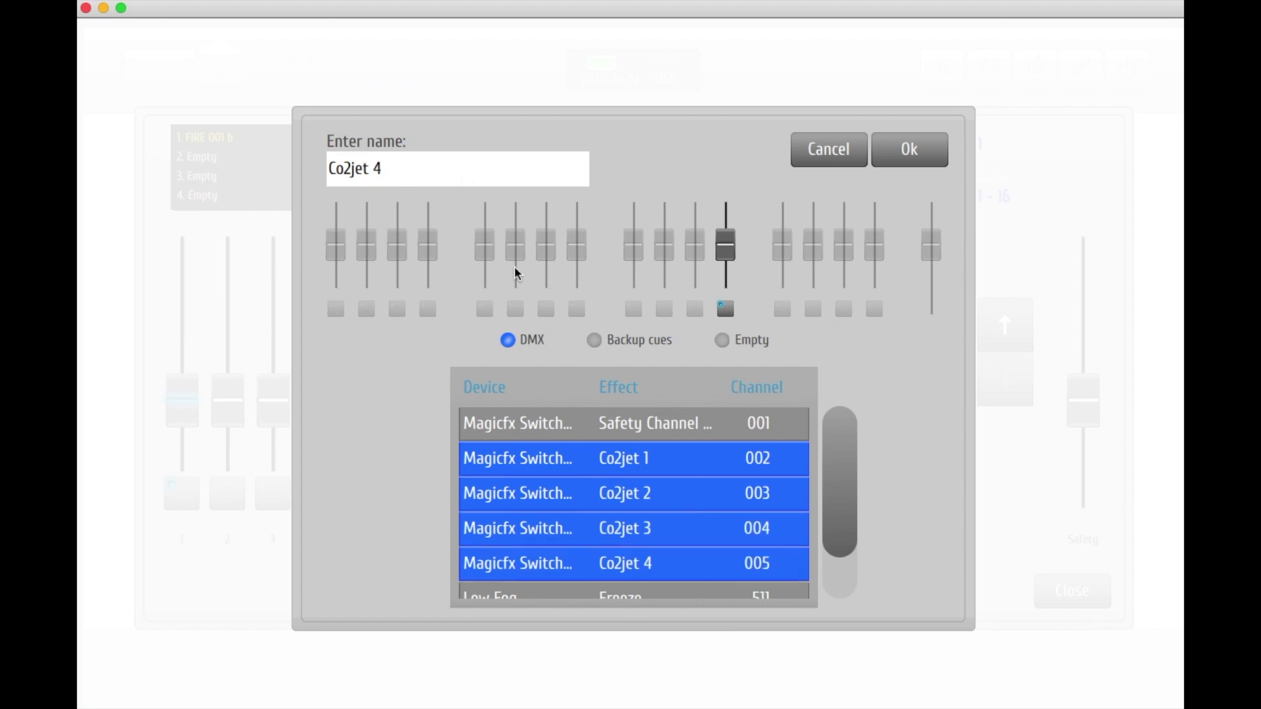
pyautogui.click(458, 170)
pyautogui.press('BackSpace')
pyautogui.write('all')
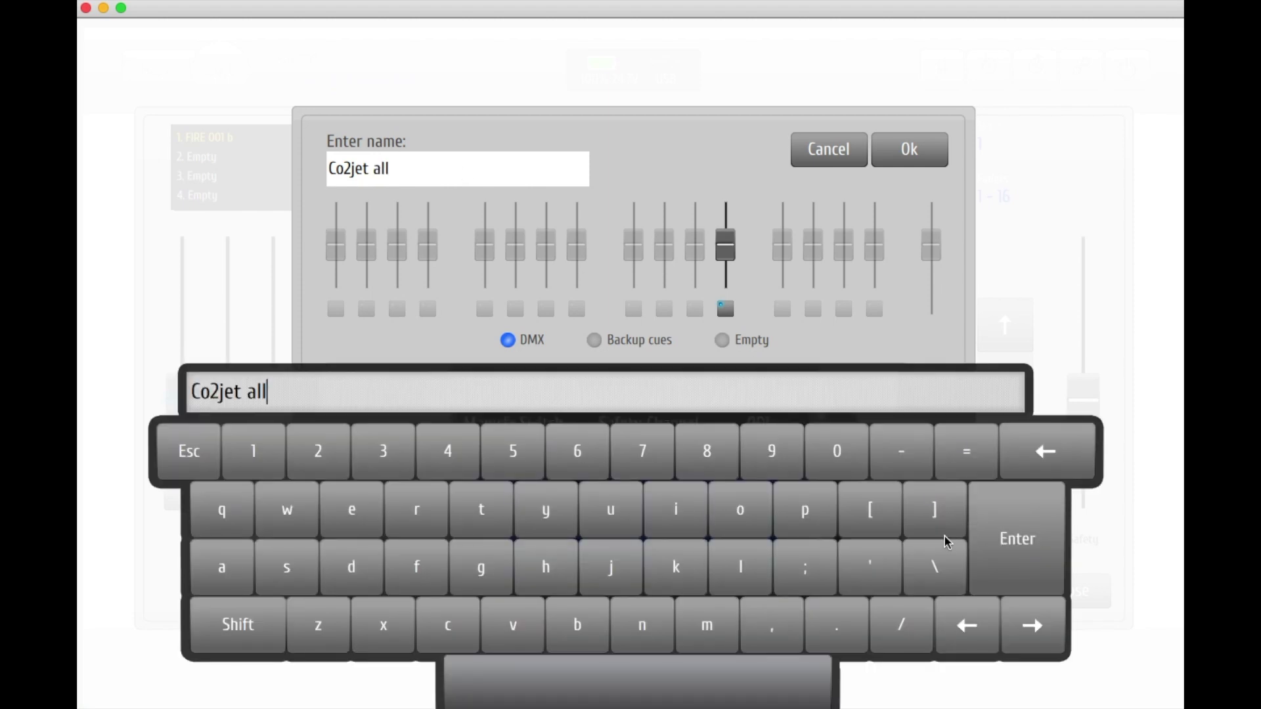
pyautogui.click(1036, 548)
pyautogui.click(924, 151)
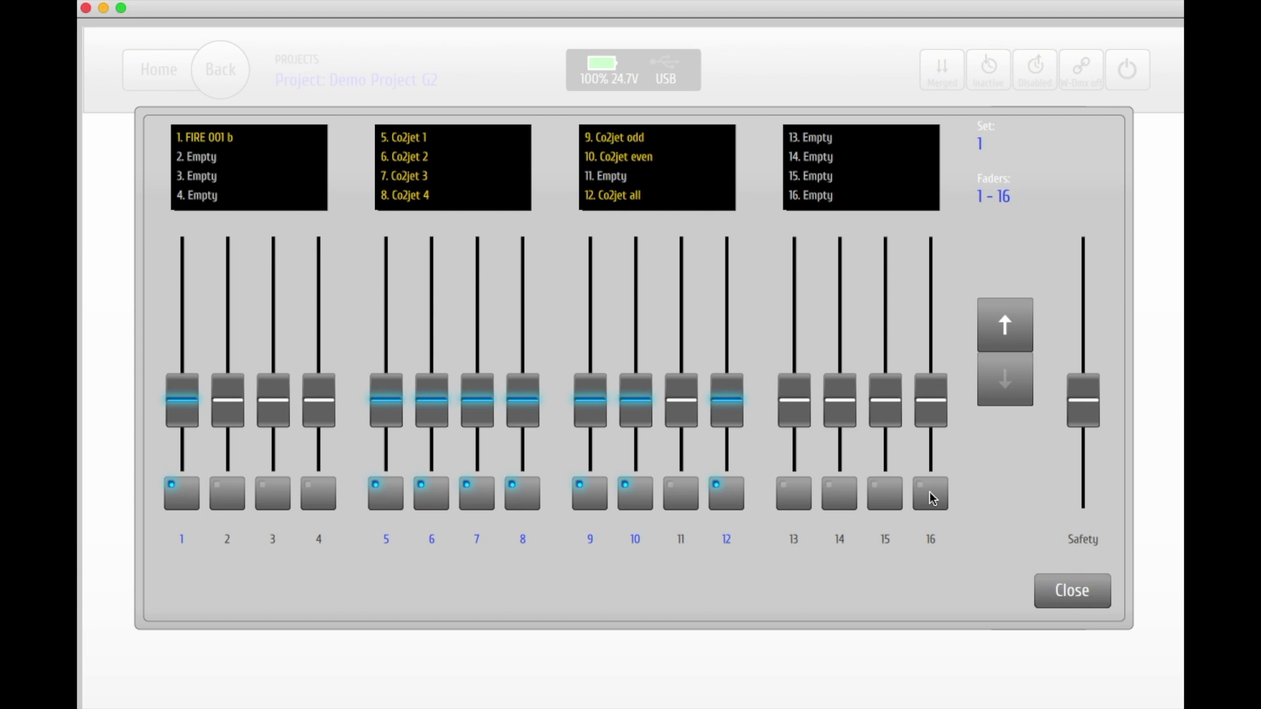
# Assign the DMX effect Safety Channel Switchpack on channel 001 to fader 16.
pyautogui.click(931, 495)
pyautogui.click(529, 340)
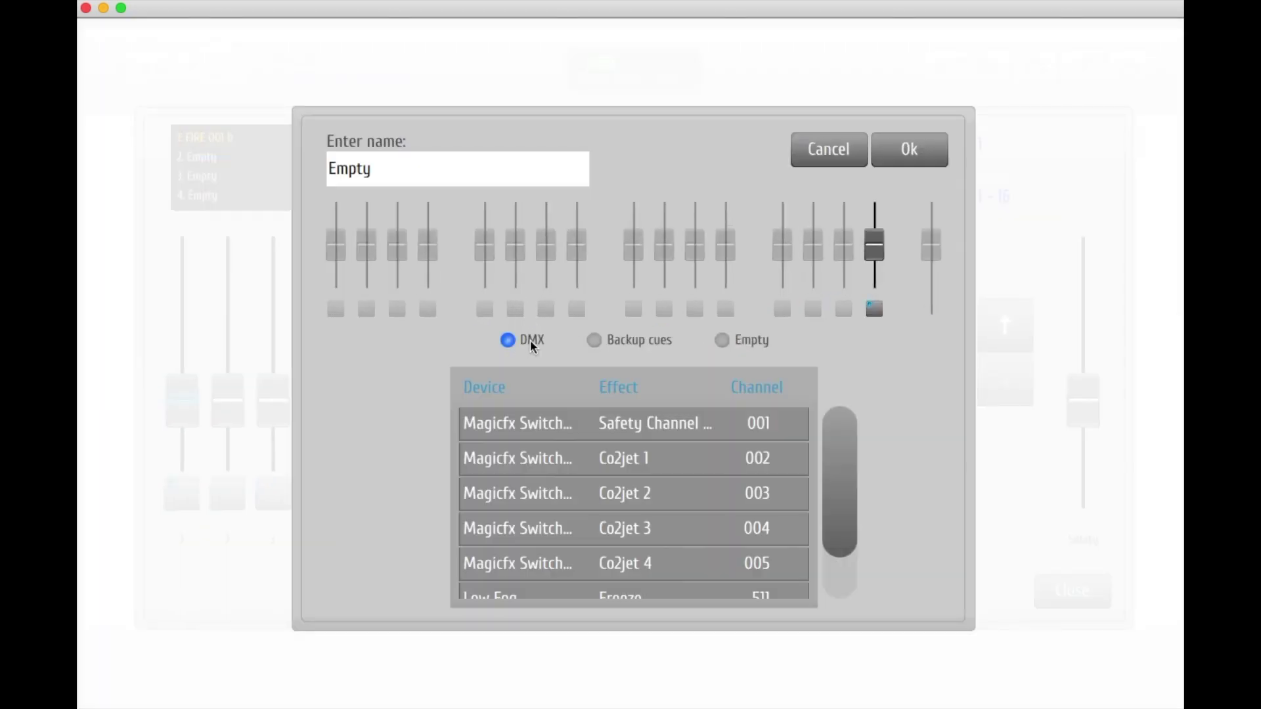
pyautogui.click(618, 425)
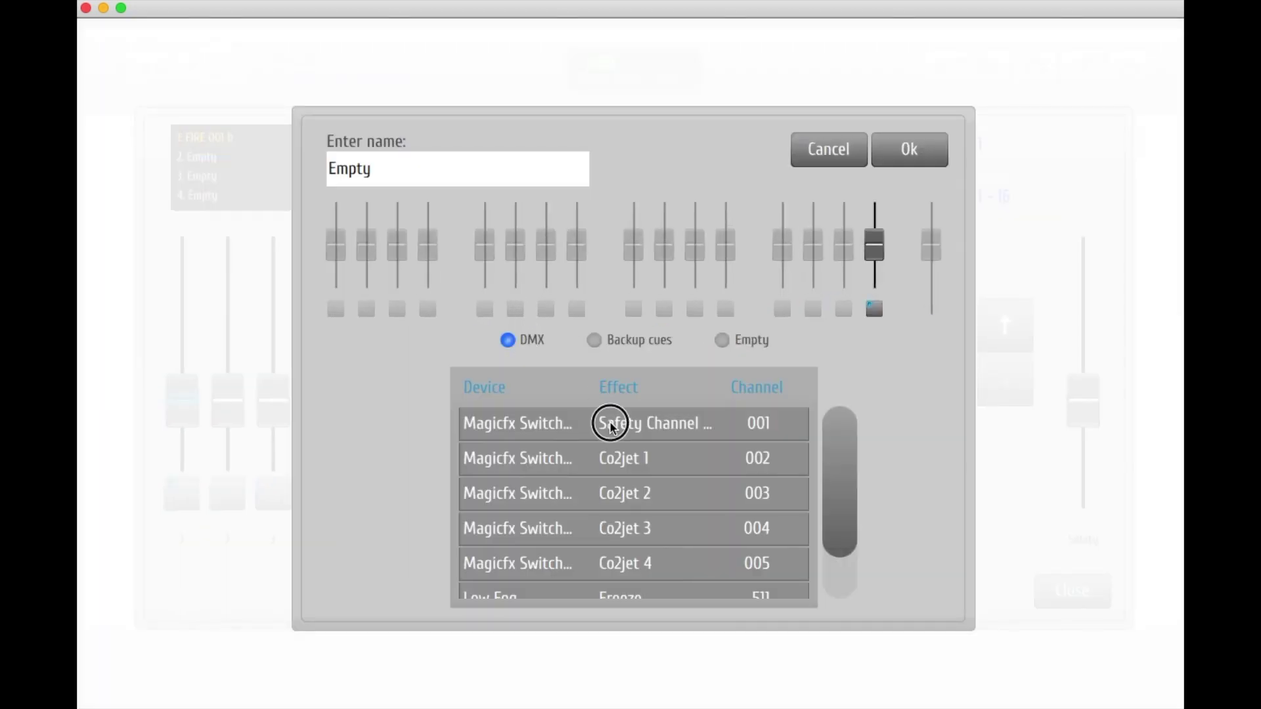
pyautogui.click(903, 159)
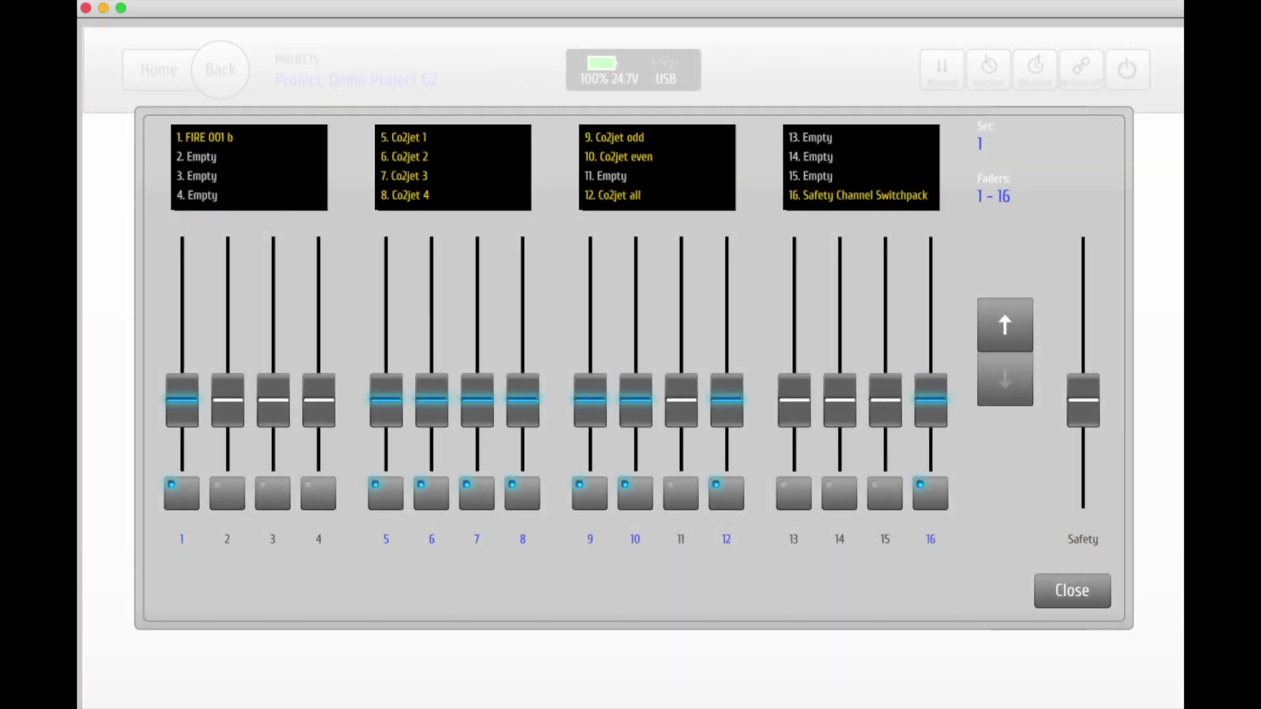
# Assign the Switchpack's DMX safety channel 001 to the safety slider.
pyautogui.click(1082, 399)
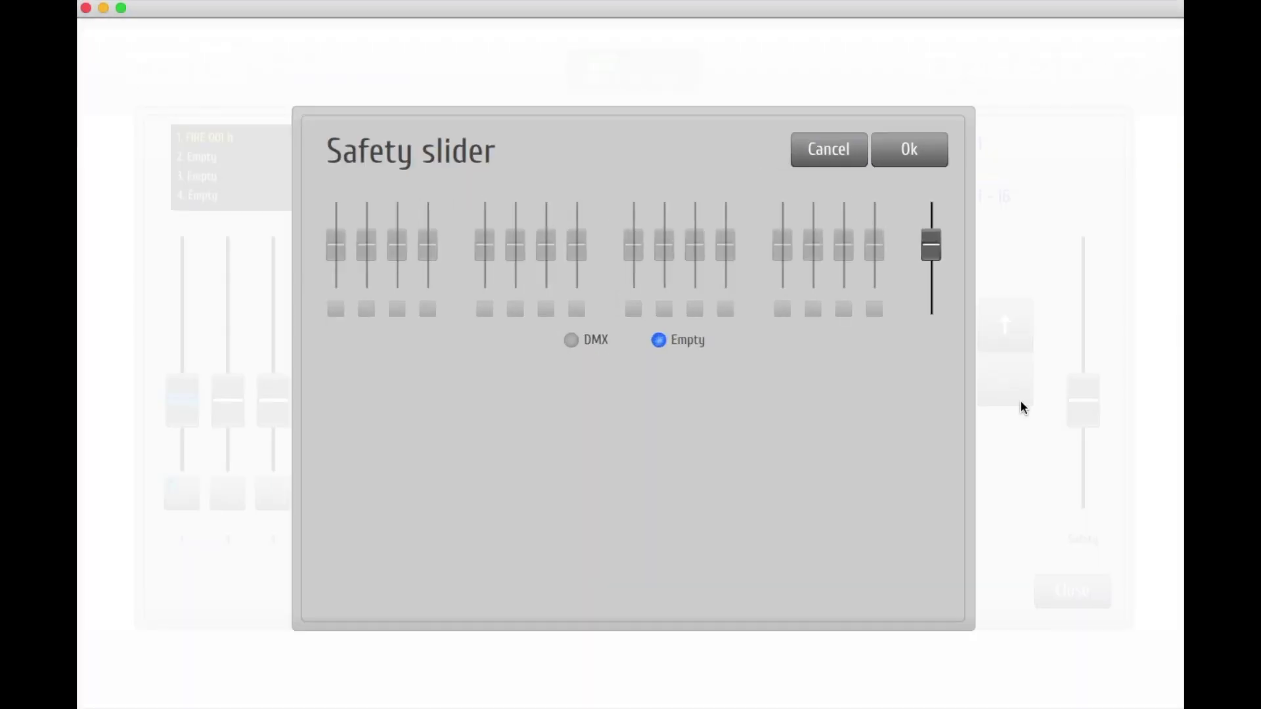
pyautogui.click(599, 338)
pyautogui.click(669, 430)
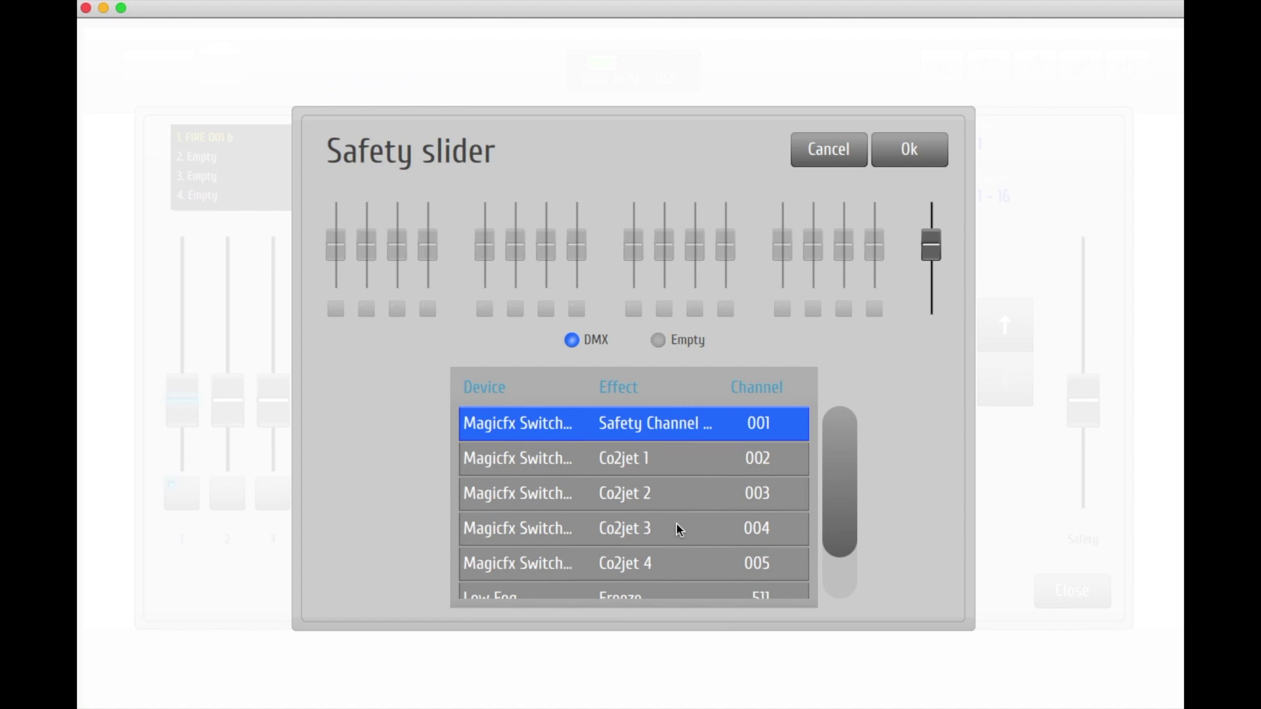
pyautogui.click(927, 158)
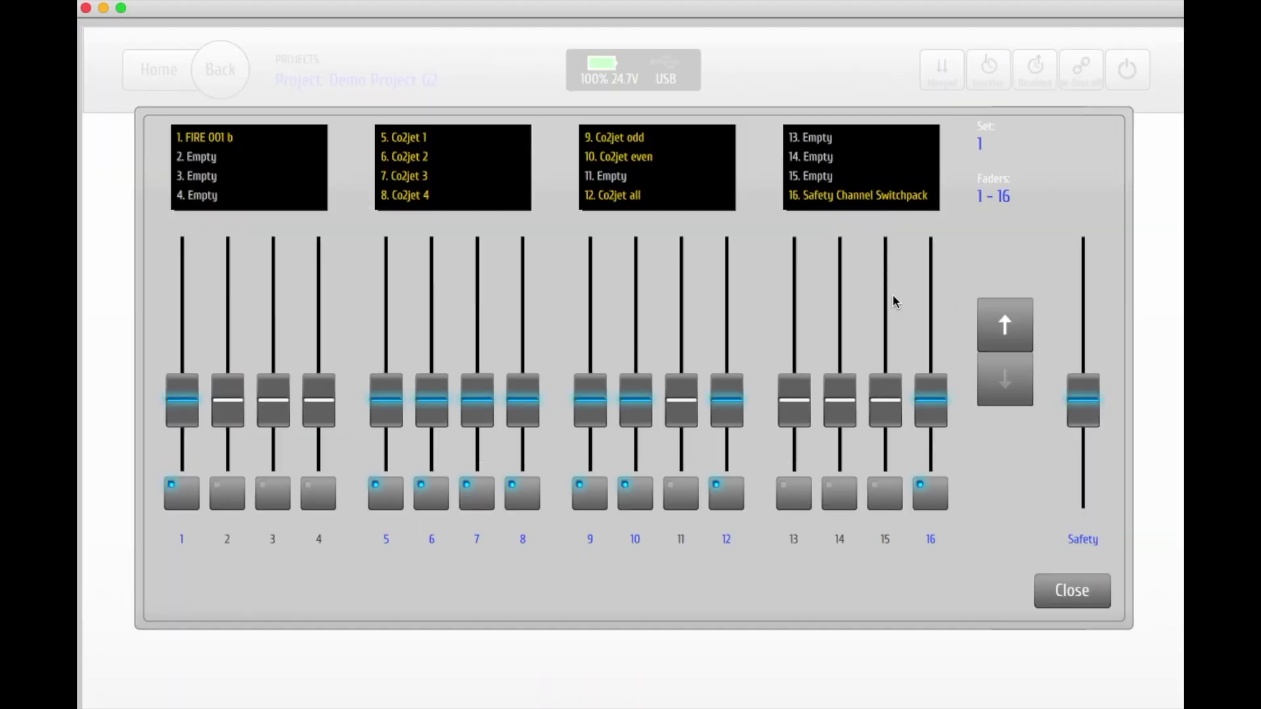
# Look through the project's further fader sets up to set 9 and close the fader overview.
pyautogui.click(998, 321)
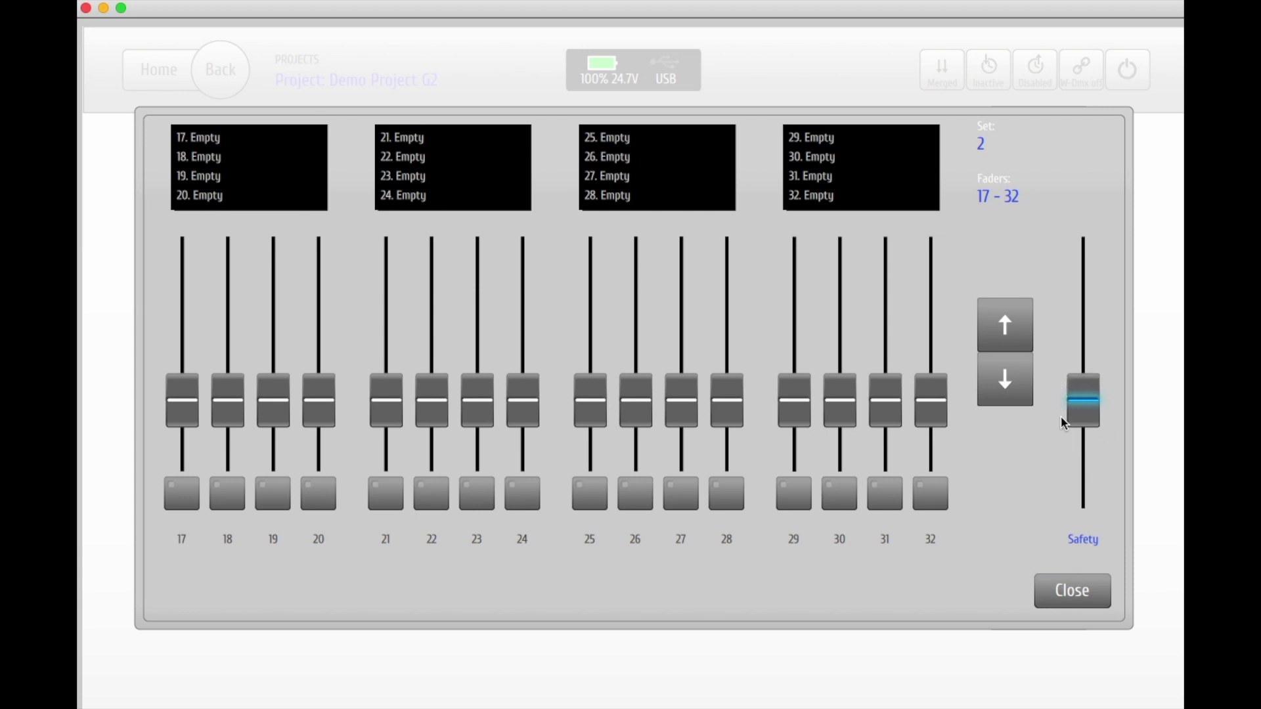
pyautogui.click(1008, 318)
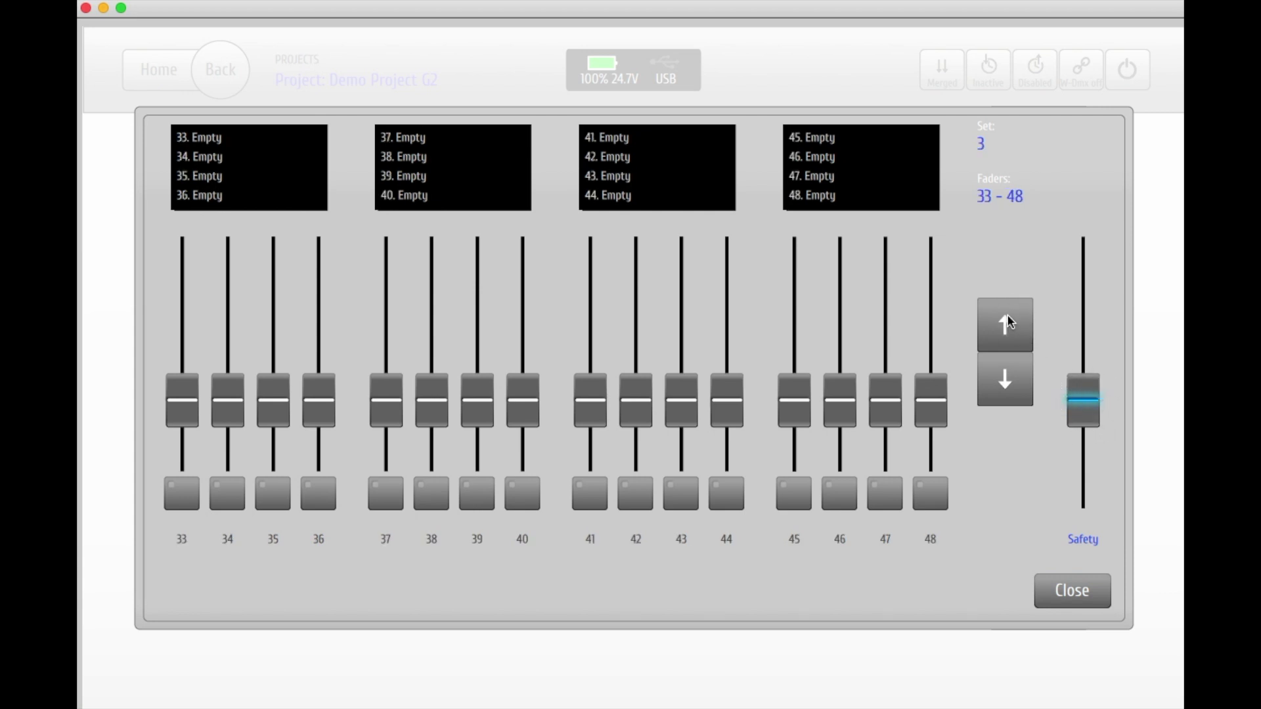
pyautogui.click(1008, 319)
pyautogui.click(1007, 320)
pyautogui.click(1007, 321)
pyautogui.click(1008, 321)
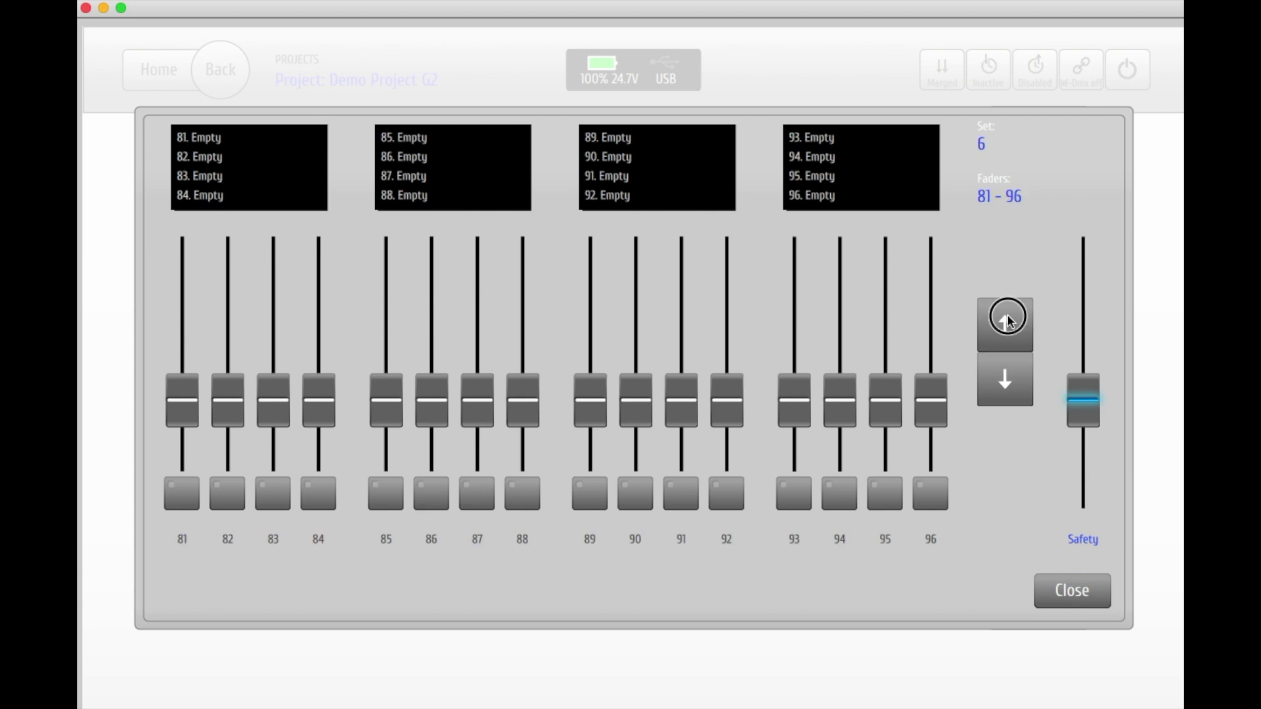
pyautogui.click(1008, 321)
pyautogui.click(1008, 320)
pyautogui.click(1064, 591)
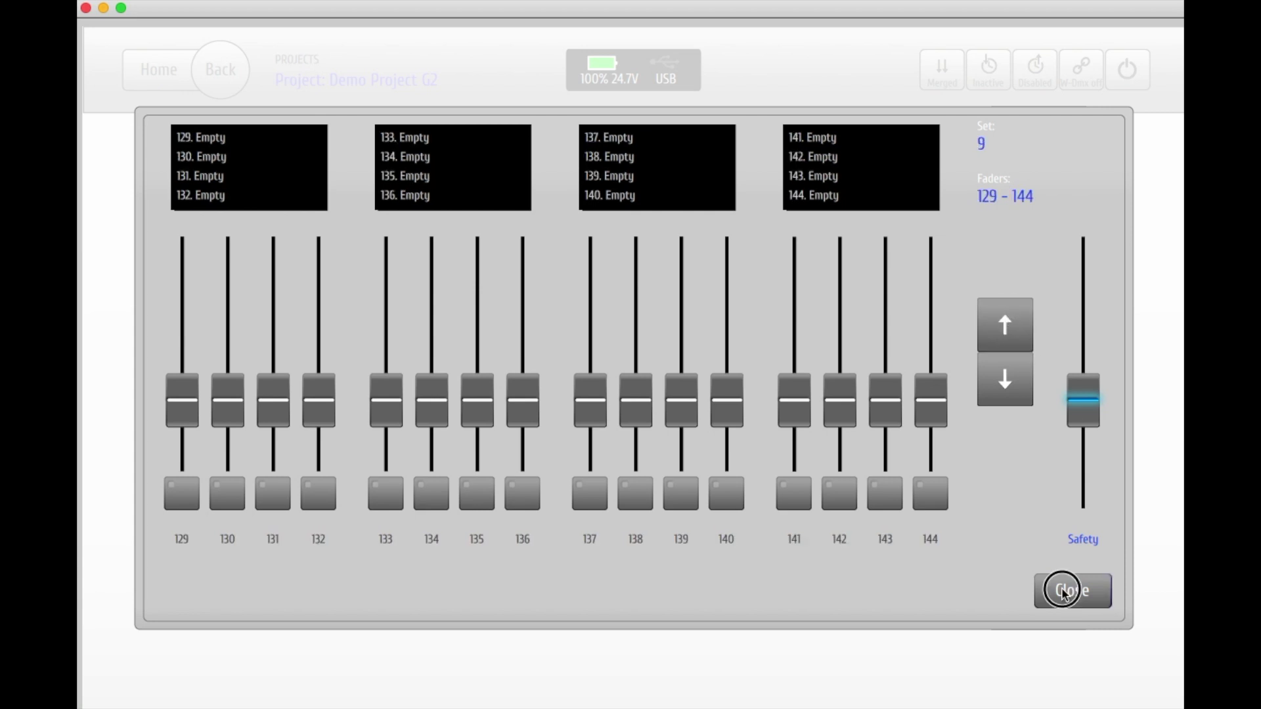